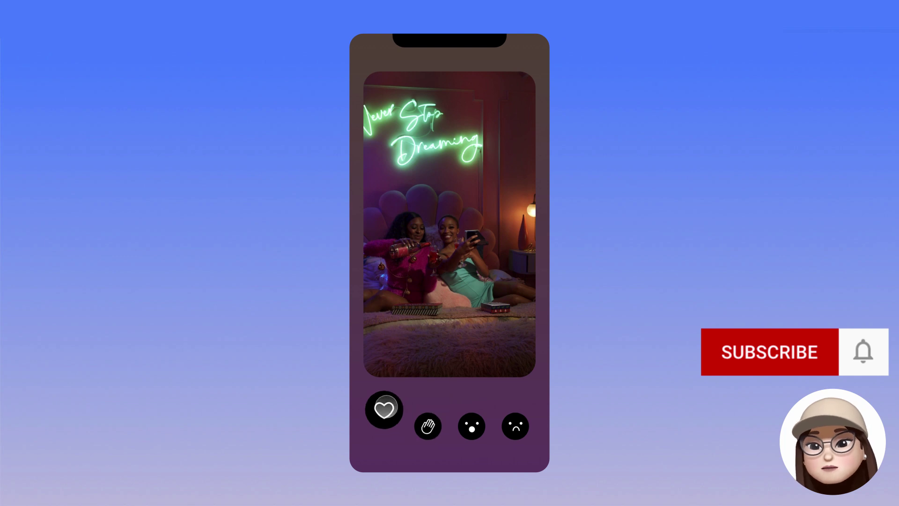
Send heart, clap and wow reactions to the live video in the preview.
click(384, 411)
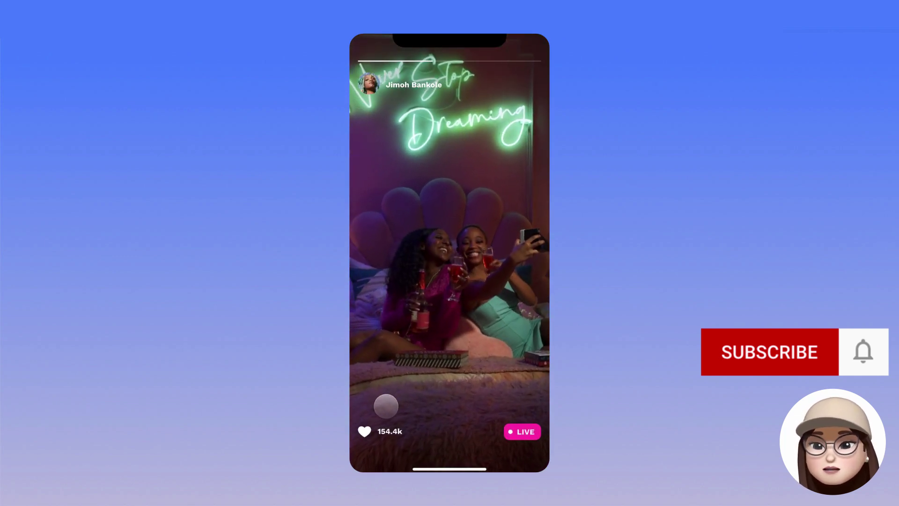
click(408, 366)
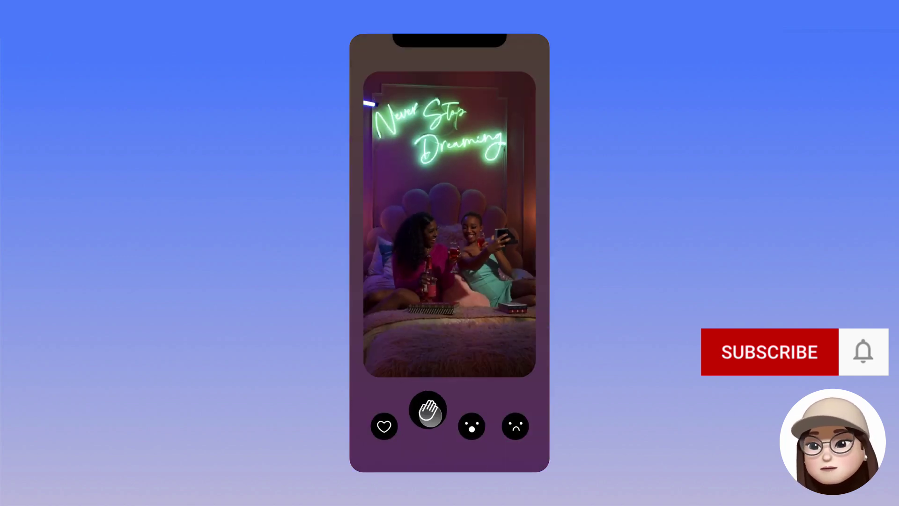
click(427, 409)
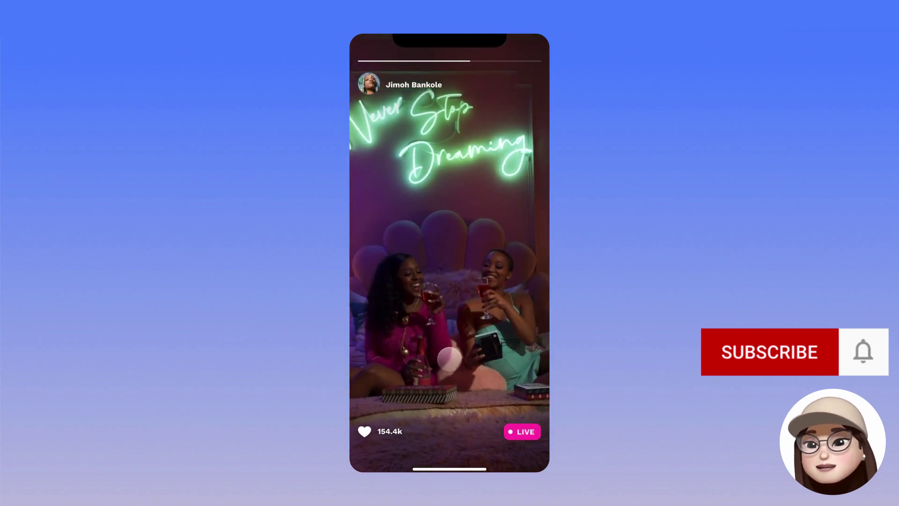
click(449, 359)
click(469, 412)
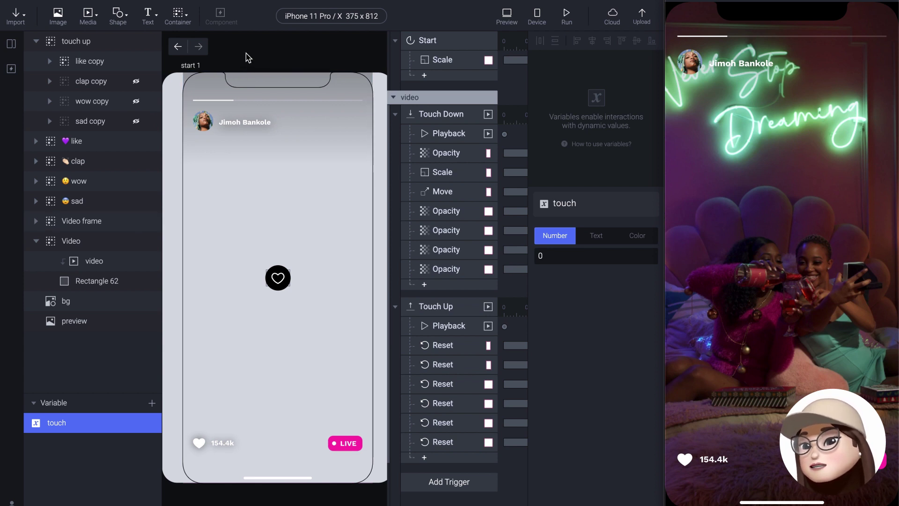
Inspect the video layer's settings, toggling Play Automatically on and back off.
click(97, 264)
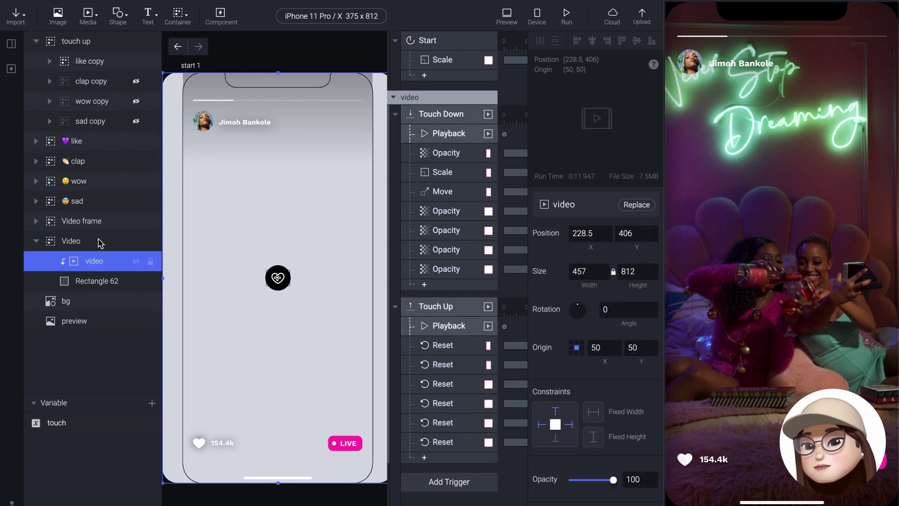
click(91, 18)
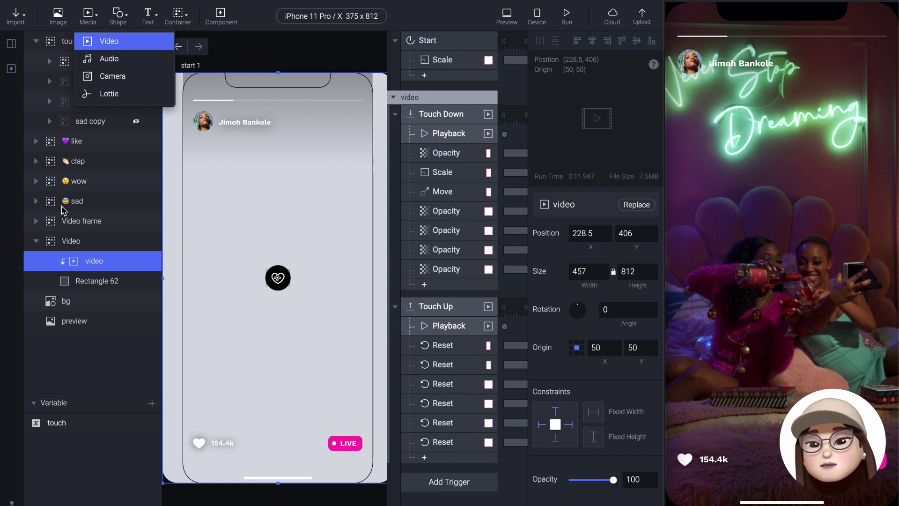
click(70, 263)
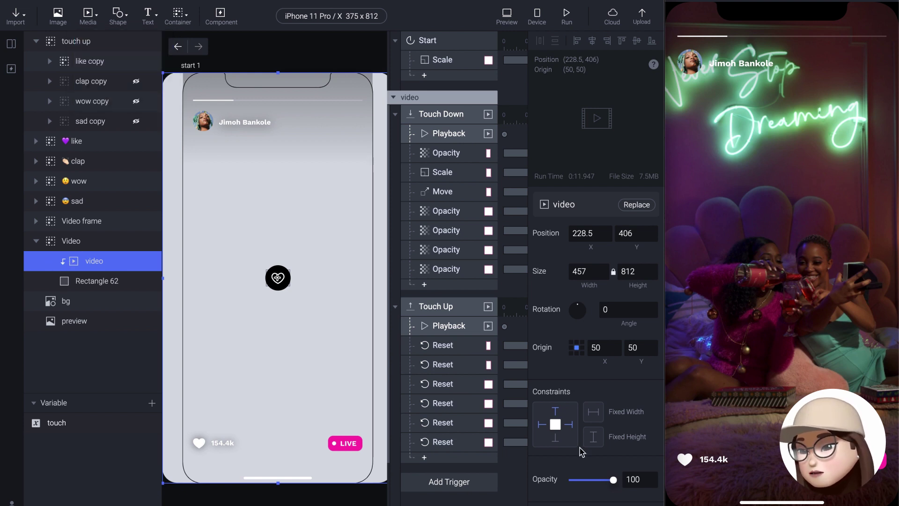
scroll(580, 451, down, 3)
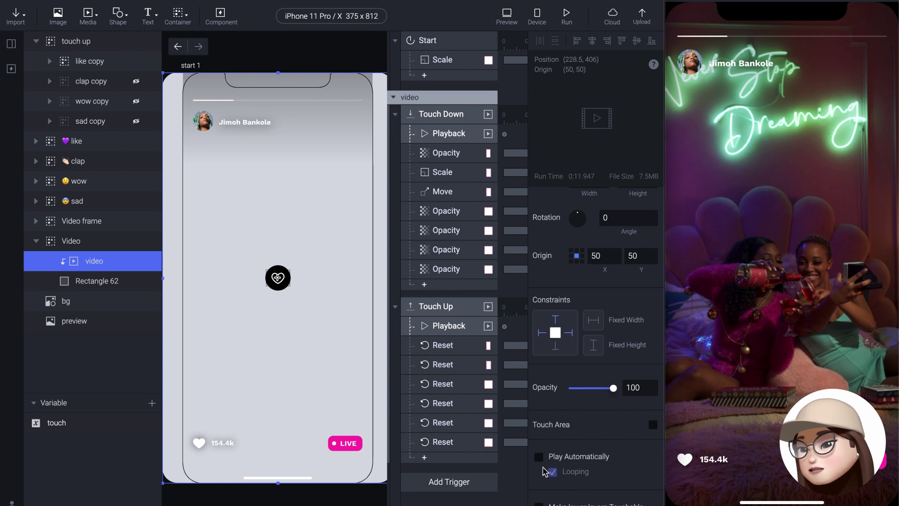
click(539, 458)
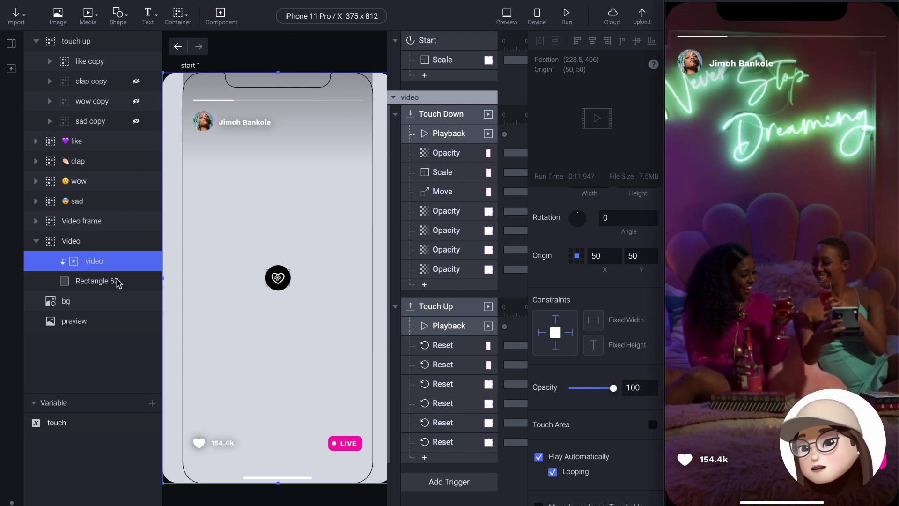
click(539, 457)
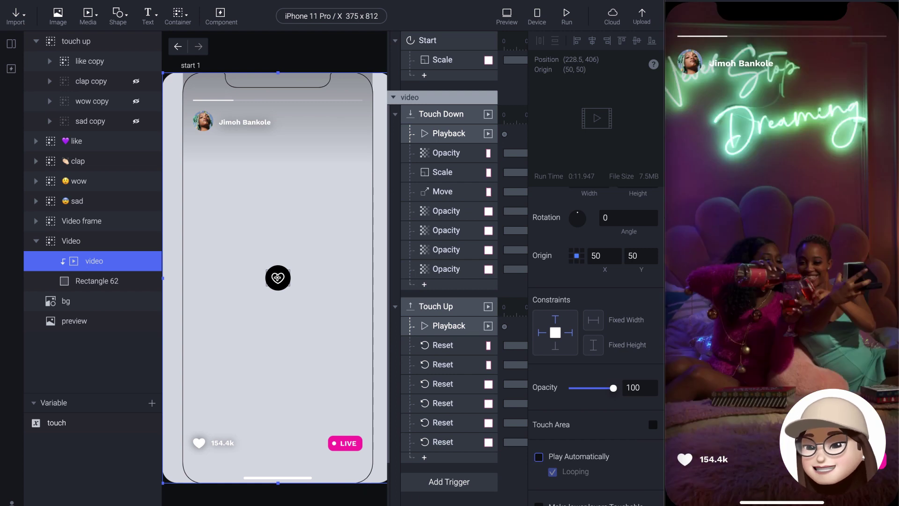
Inspect the Start trigger's Scale response on the like copy, horizontal scale 0.
click(345, 61)
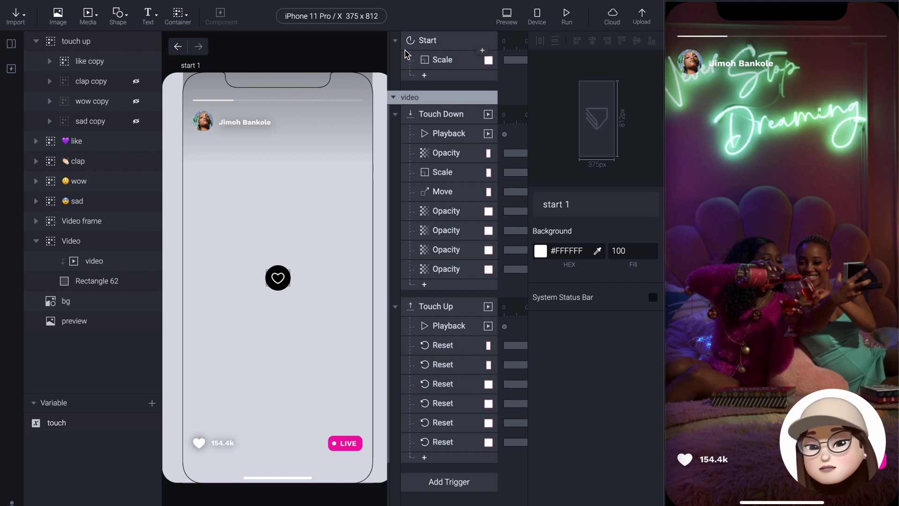
click(435, 41)
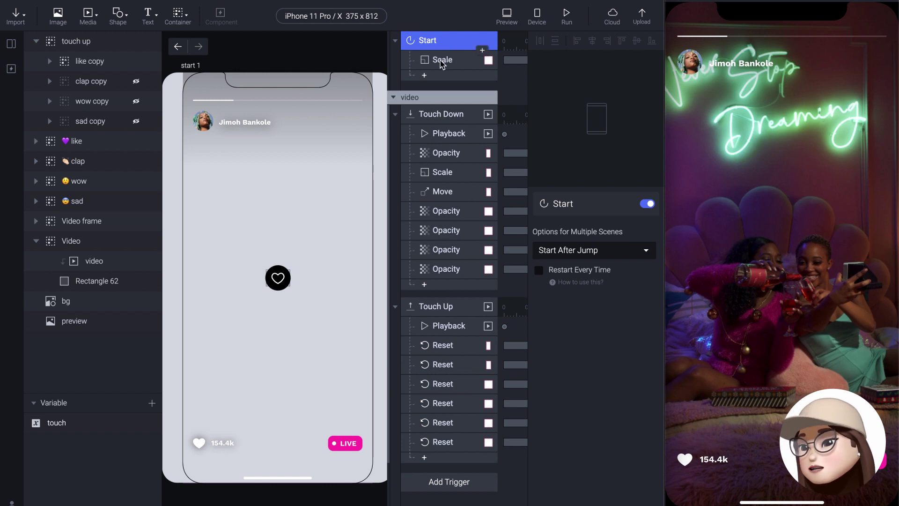
click(439, 60)
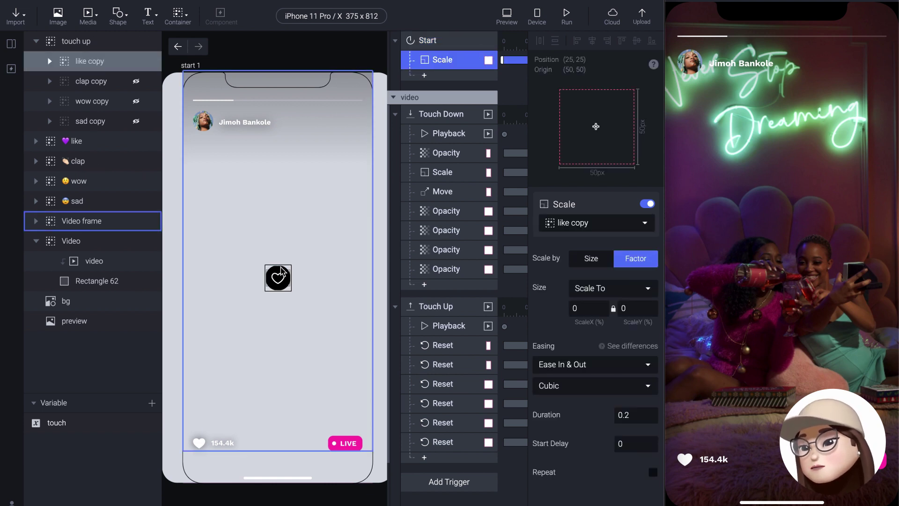
click(575, 308)
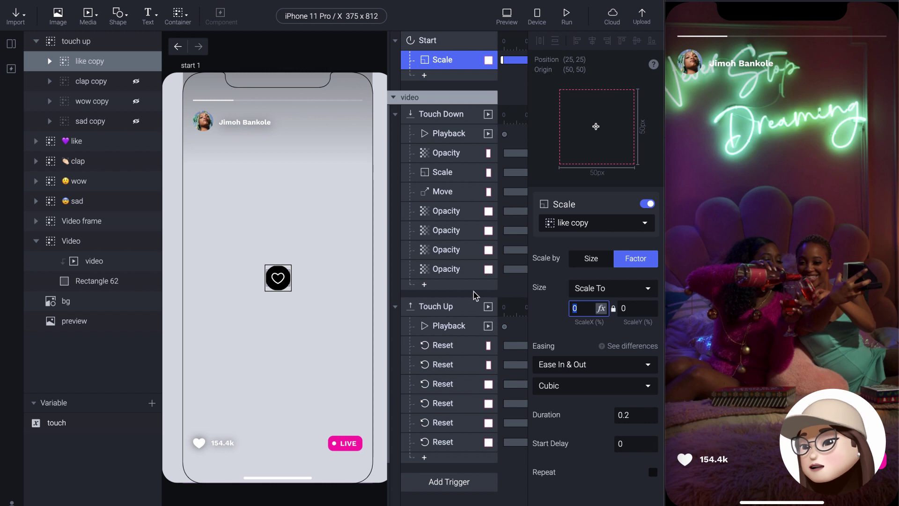
Inspect the video's Touch Down and Touch Up triggers and their Playback responses.
click(408, 97)
click(435, 118)
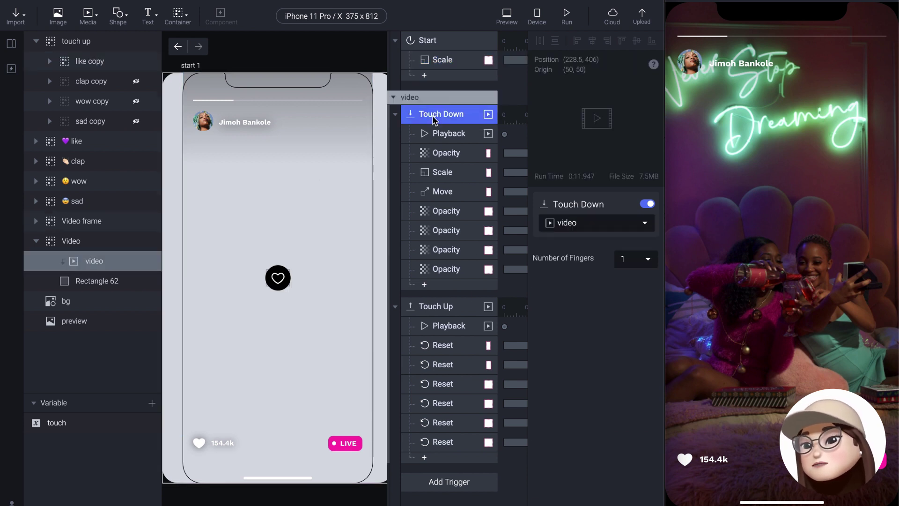
click(441, 311)
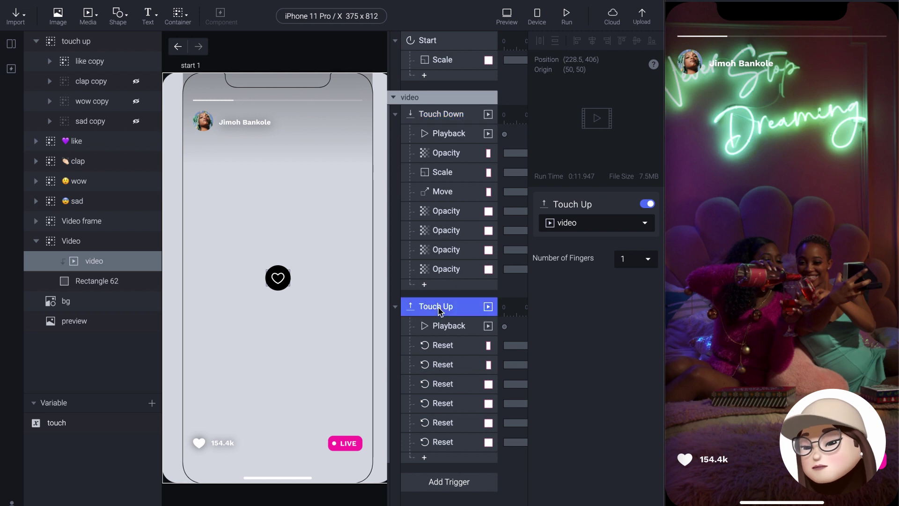
click(437, 134)
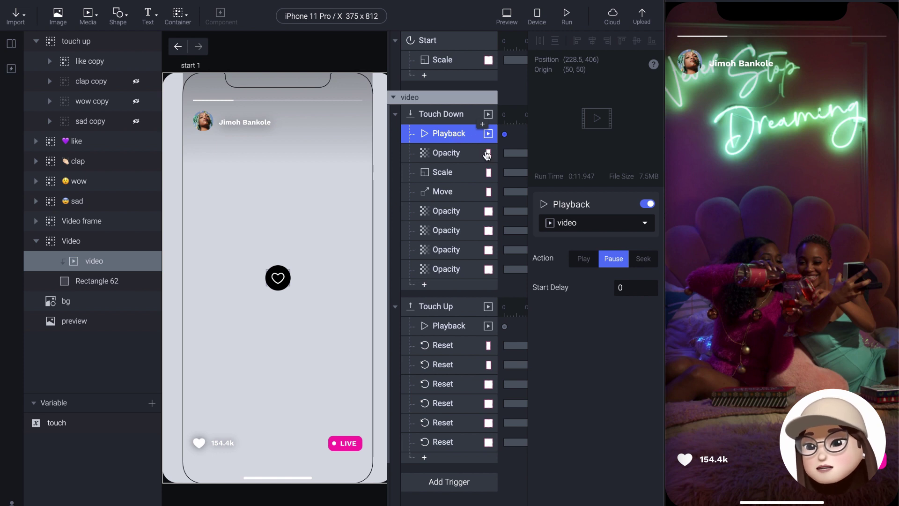
click(450, 327)
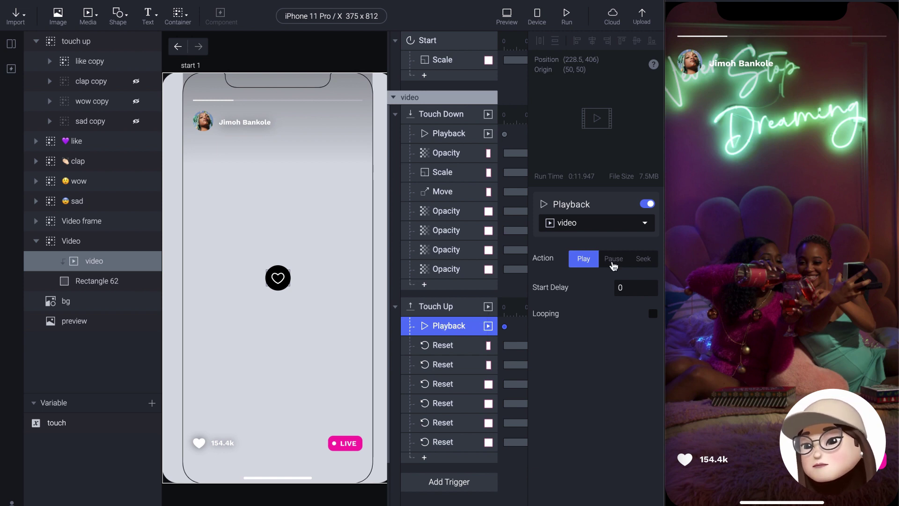
Recheck the pause and play responses, then turn on Play Automatically for the video layer.
click(440, 133)
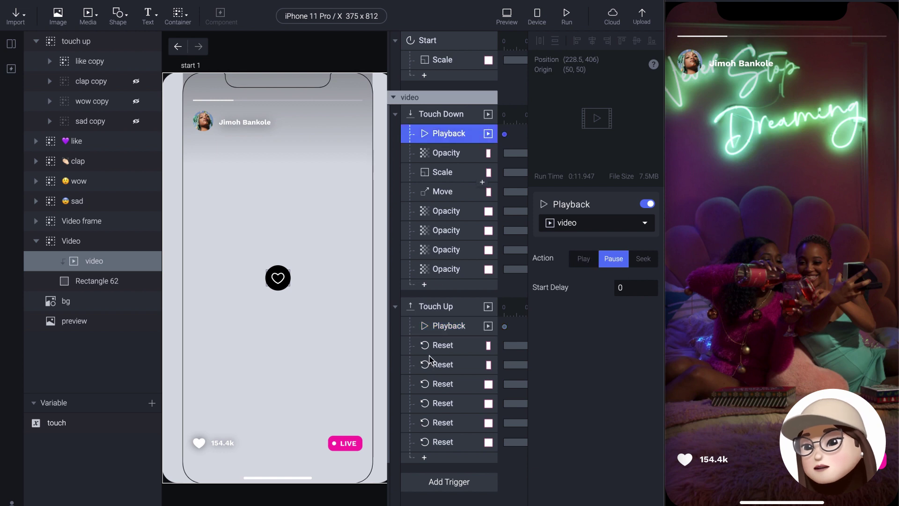
click(436, 328)
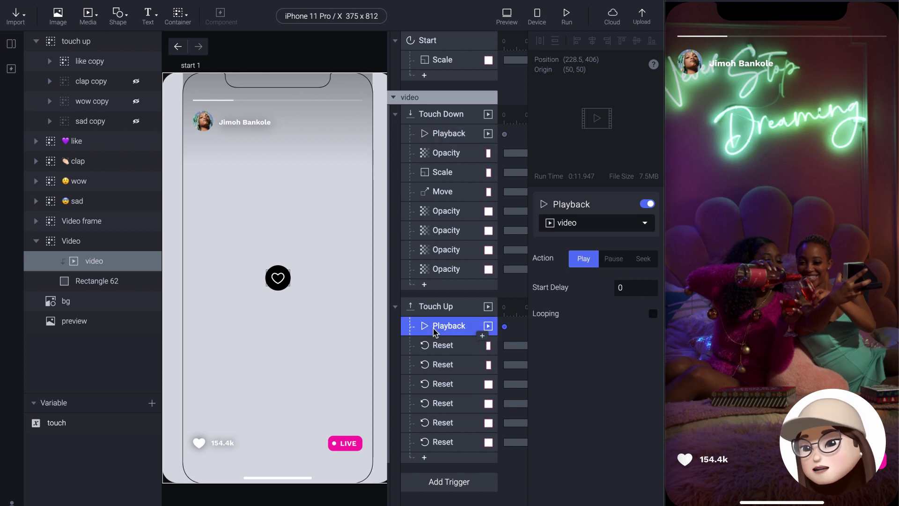
click(90, 261)
scroll(622, 460, down, 3)
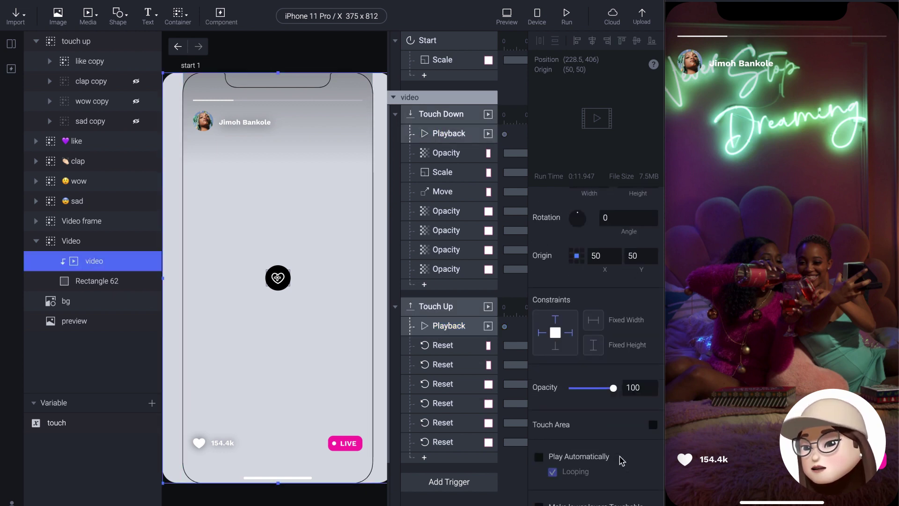
click(539, 457)
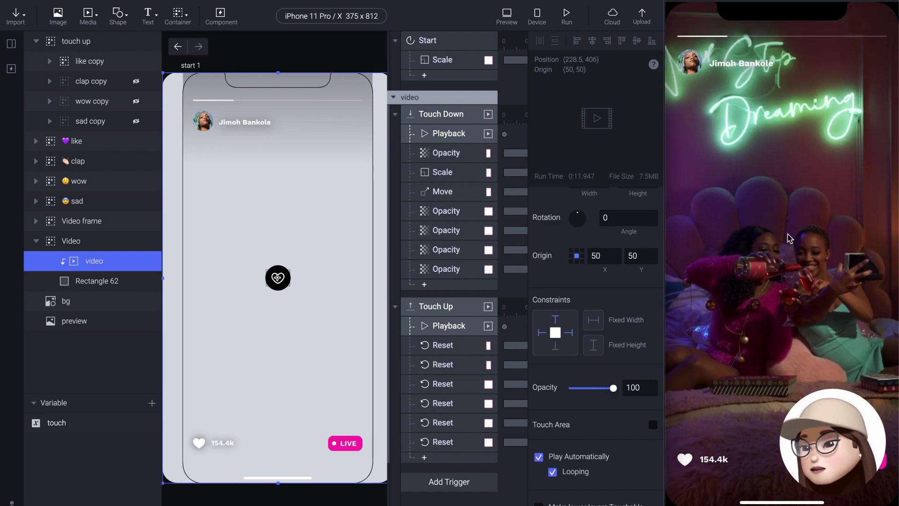
Hold the preview video to pause it, then switch Play Automatically back off.
drag(787, 233, 818, 226)
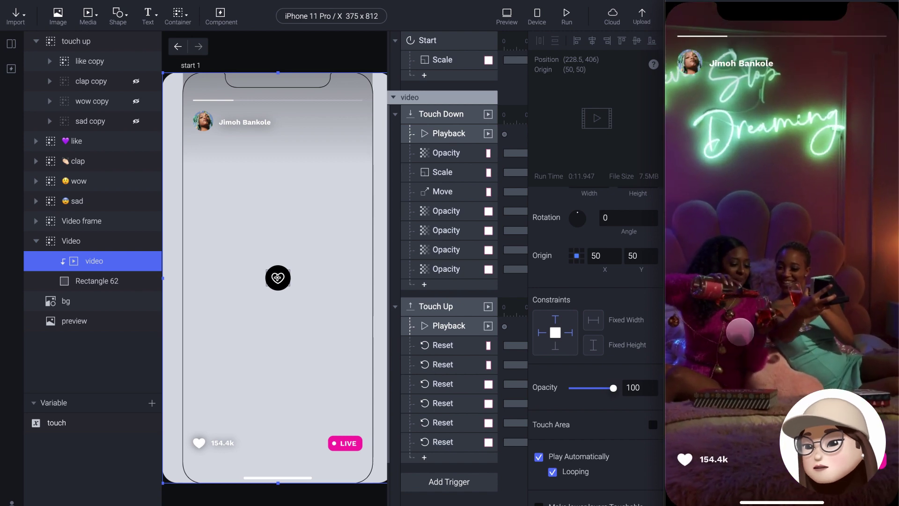
drag(821, 348, 822, 219)
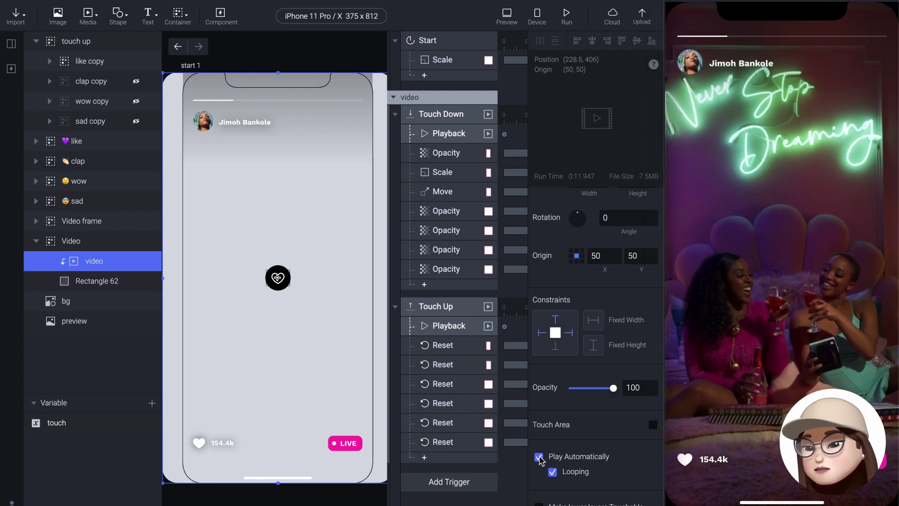
click(538, 457)
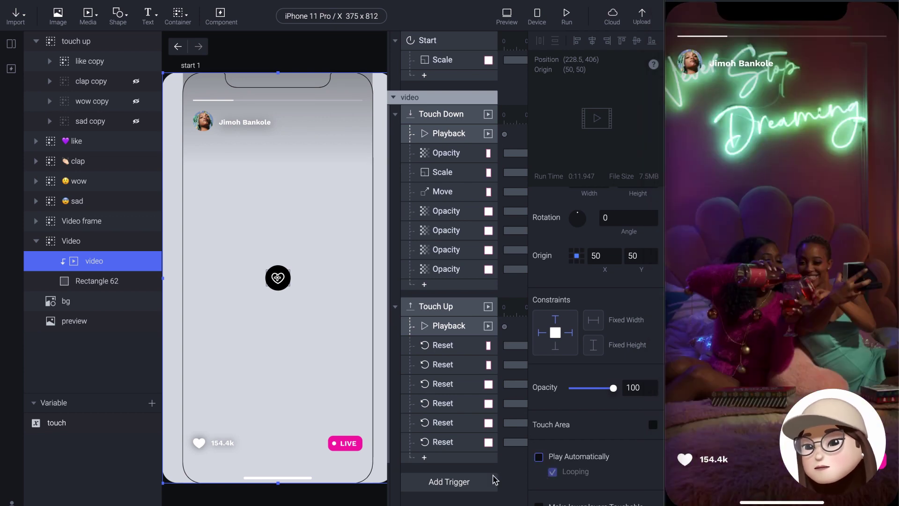
click(437, 99)
Inspect Touch Down's pause, Video fade-out, resize, move and the four reaction fade-ins.
scroll(437, 124, down, 1)
click(456, 111)
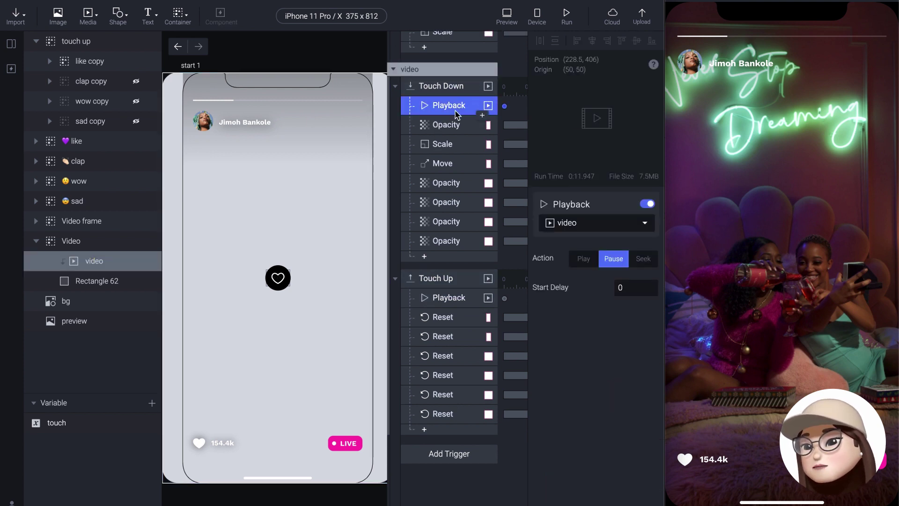
click(451, 128)
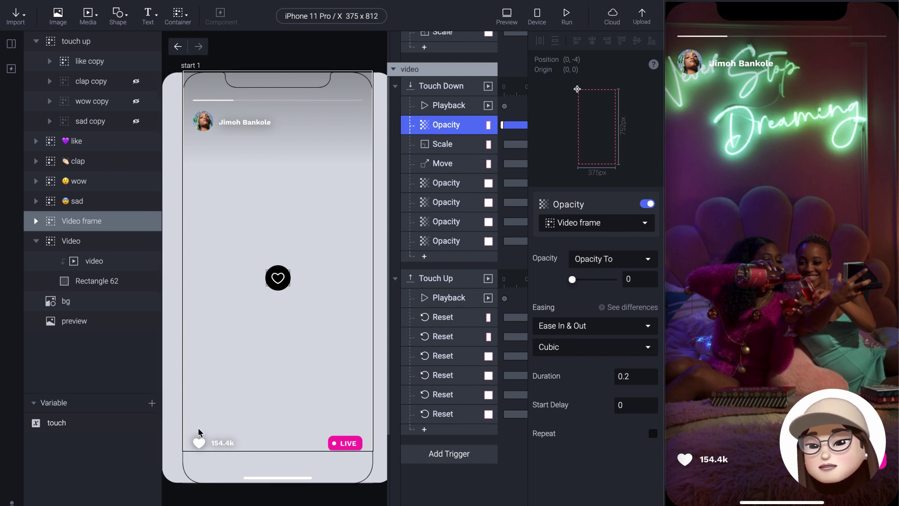
click(438, 146)
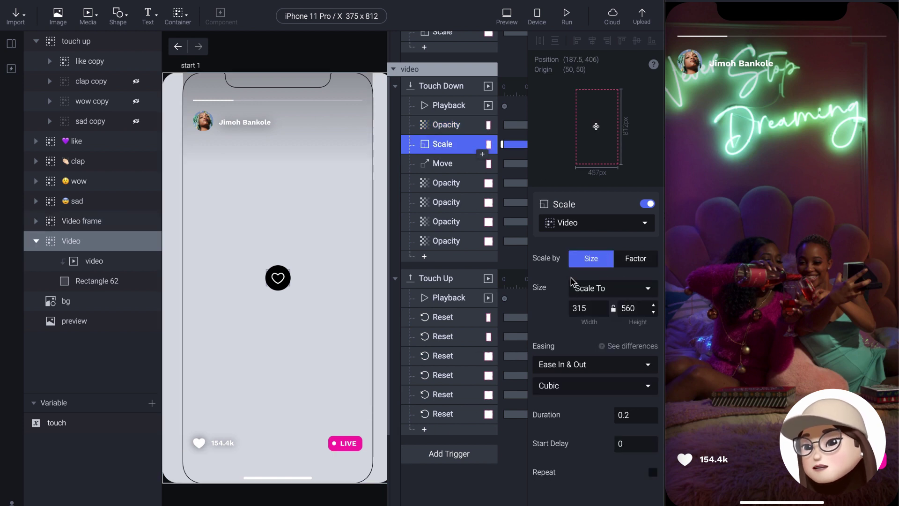
click(452, 165)
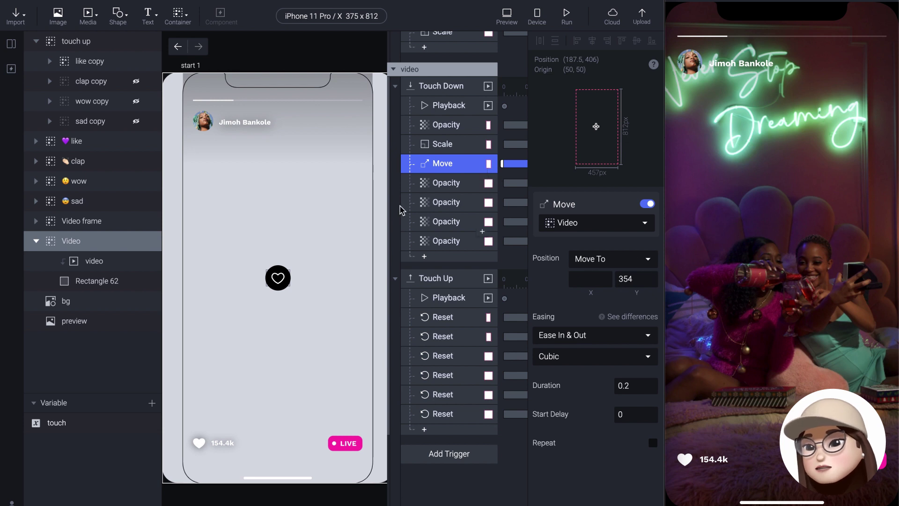
click(439, 183)
click(441, 202)
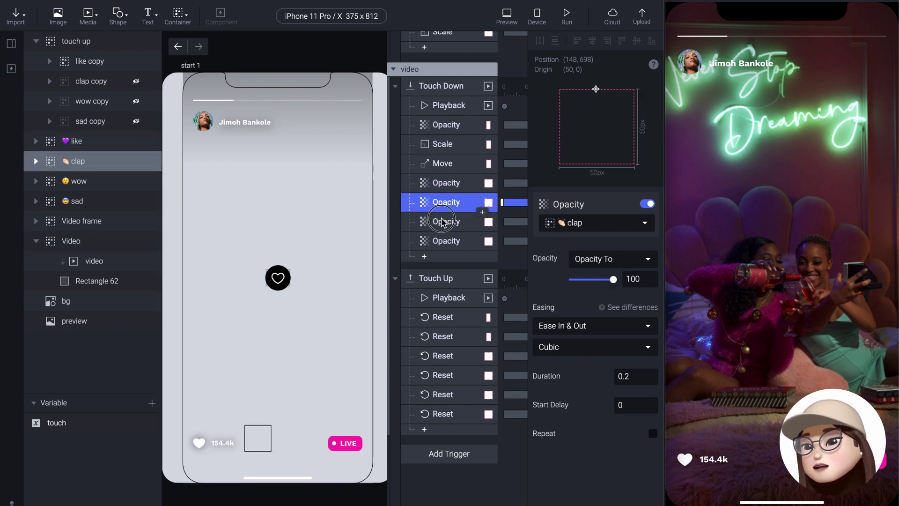
click(442, 222)
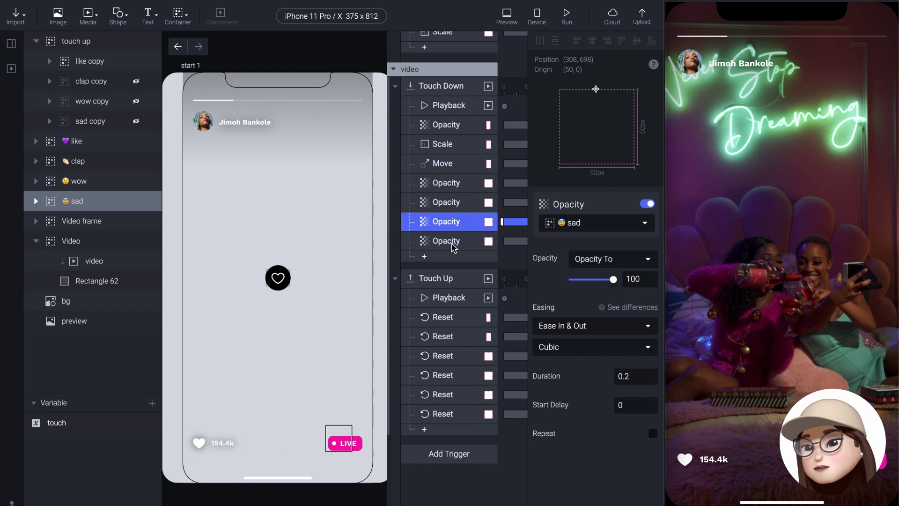
click(441, 241)
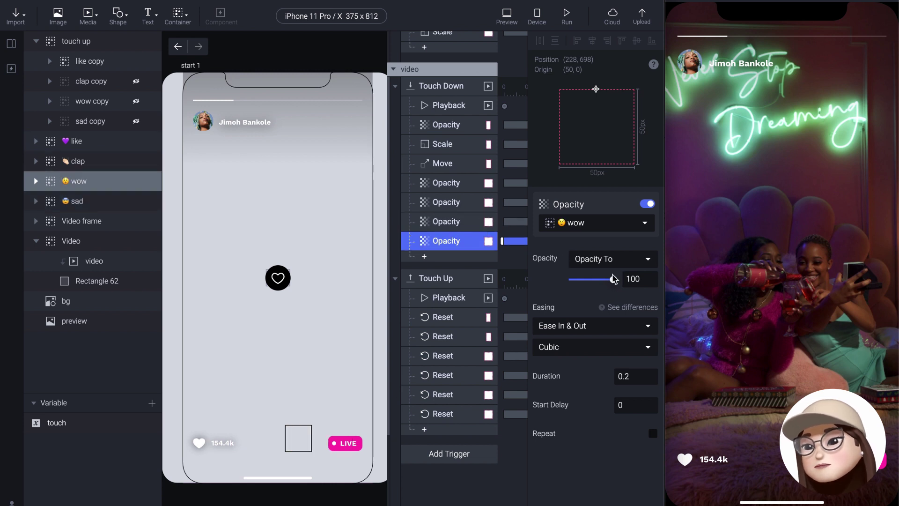
Review the Touch Up Reset responses for the Video frame, Video layer, like and clap.
click(89, 188)
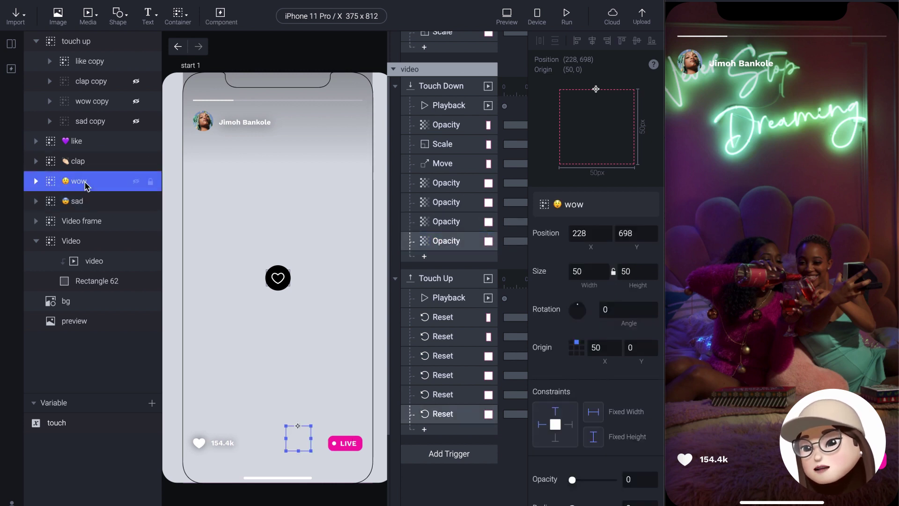
scroll(609, 471, down, 3)
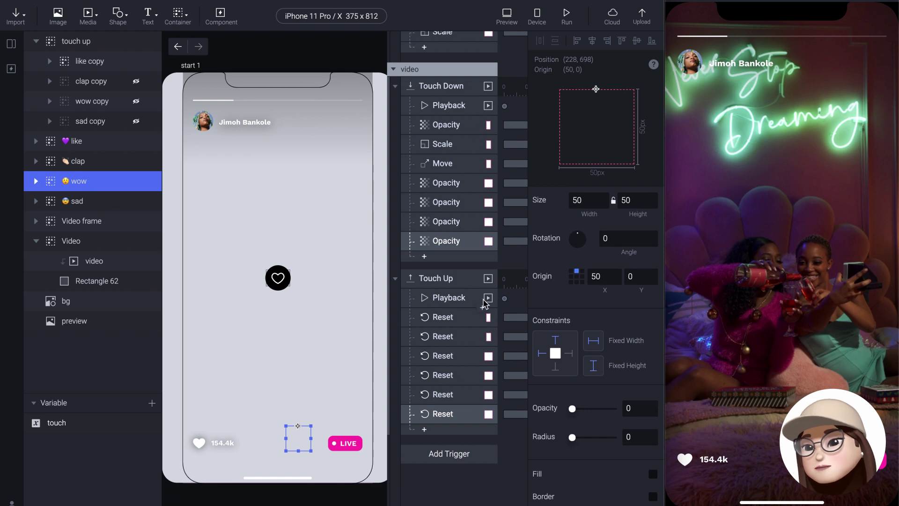
scroll(442, 303, down, 1)
click(438, 242)
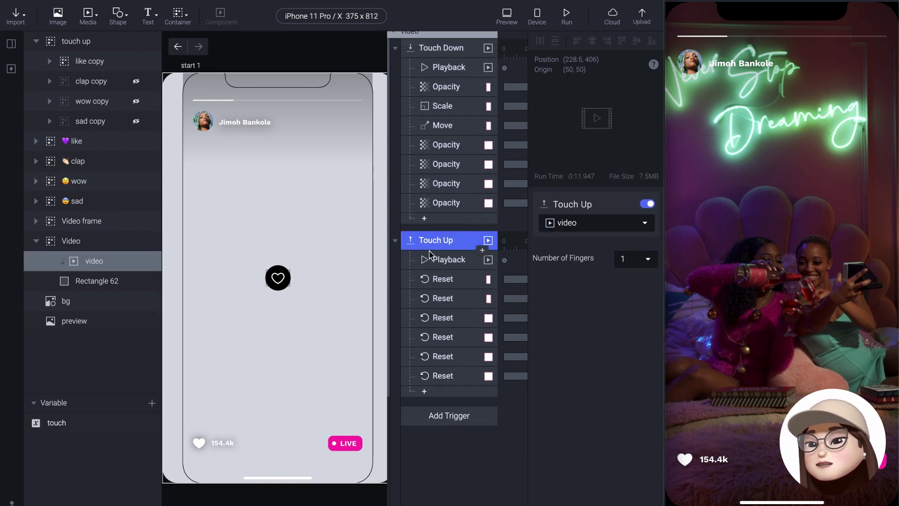
click(449, 280)
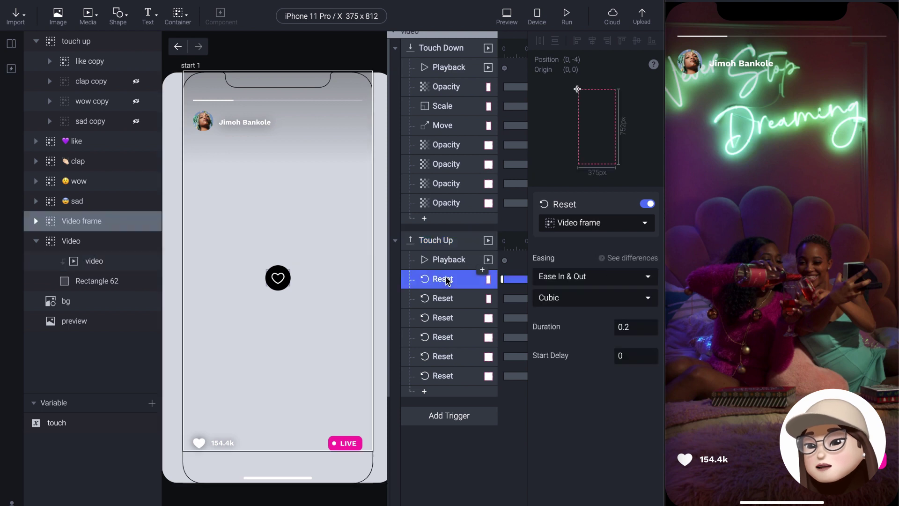
click(445, 302)
click(444, 319)
click(443, 338)
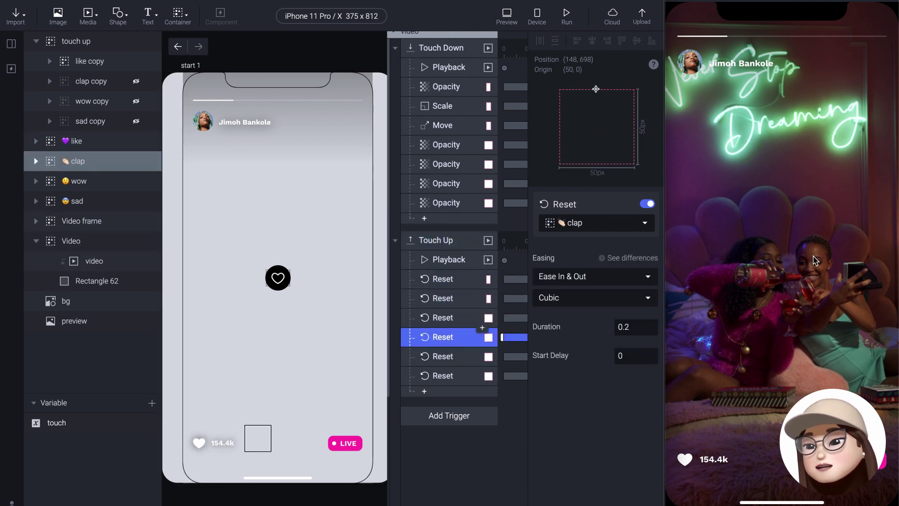
Press and release the video in the preview to test the reactions appearing and resetting.
click(815, 259)
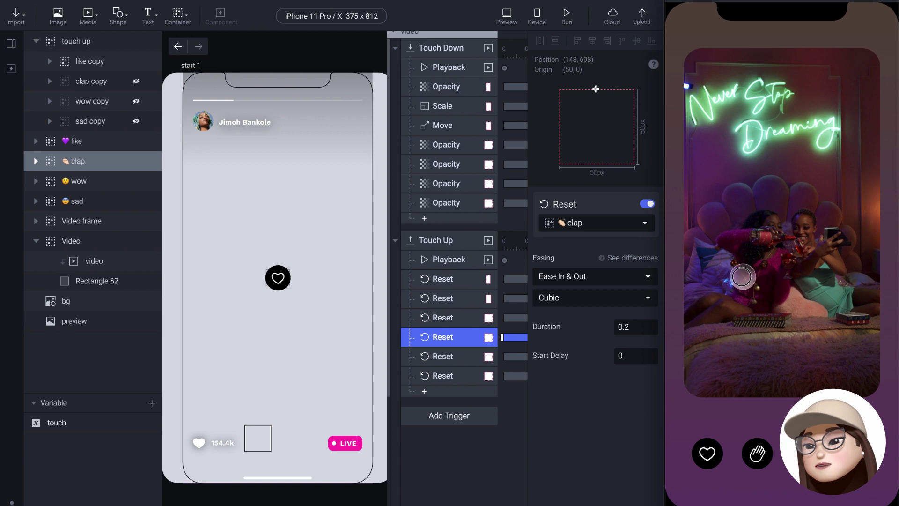
drag(742, 276, 742, 277)
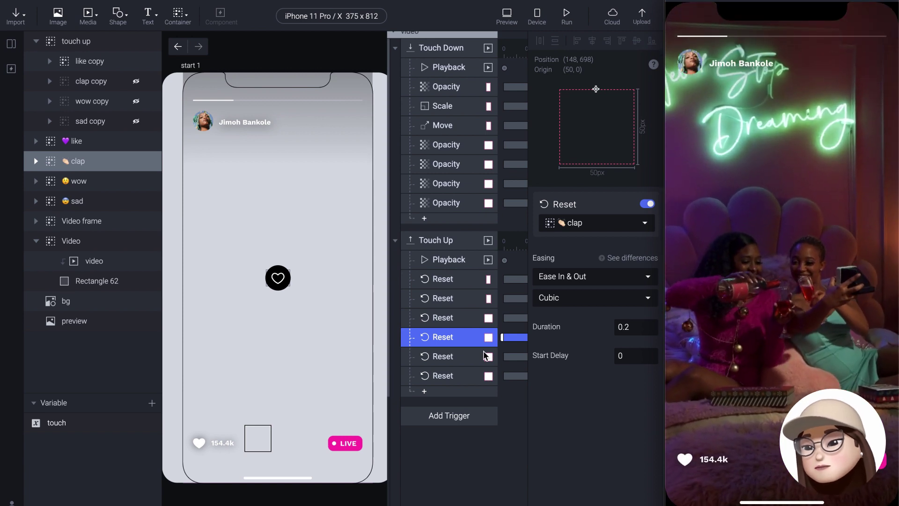
scroll(486, 356, up, 3)
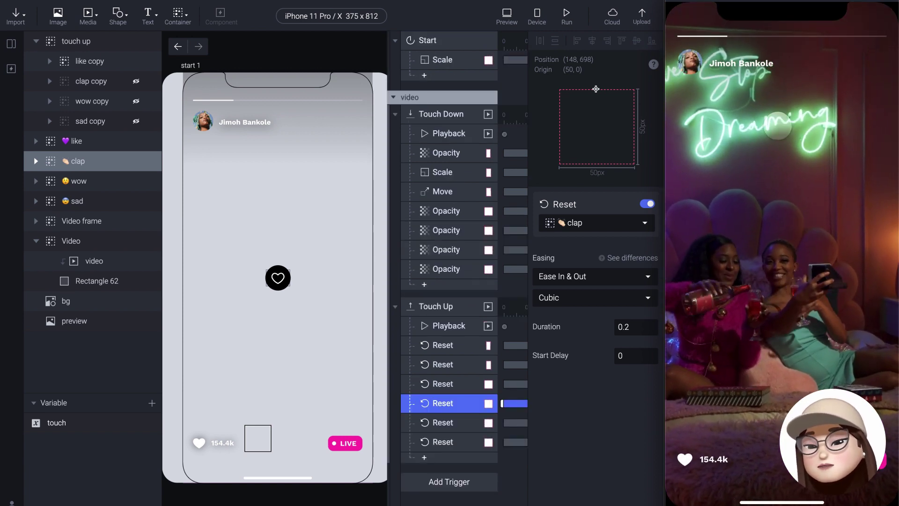
scroll(459, 246, down, 2)
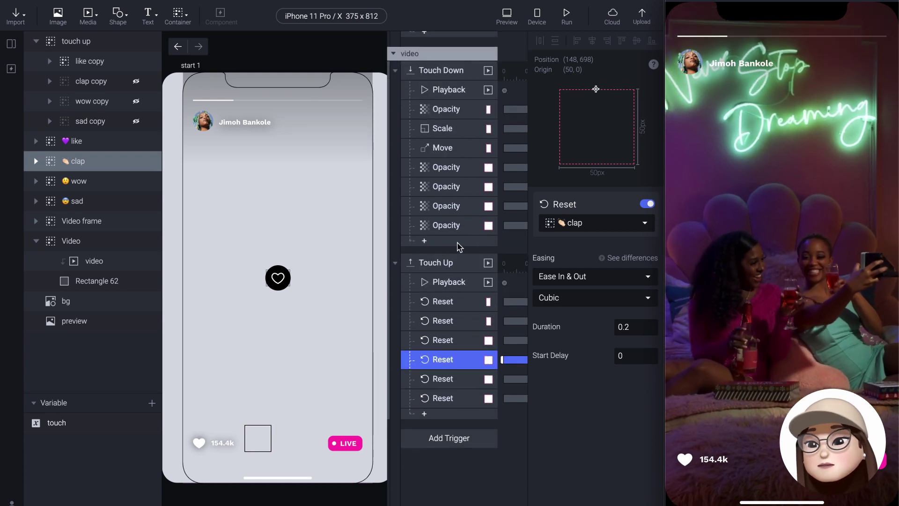
drag(734, 345, 733, 416)
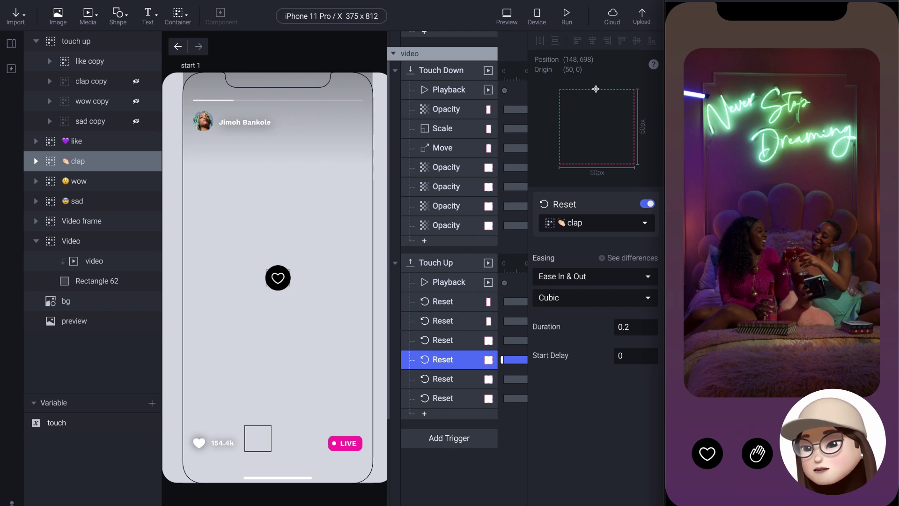
Add an Assign response under Touch Down targeting the touch variable.
click(424, 242)
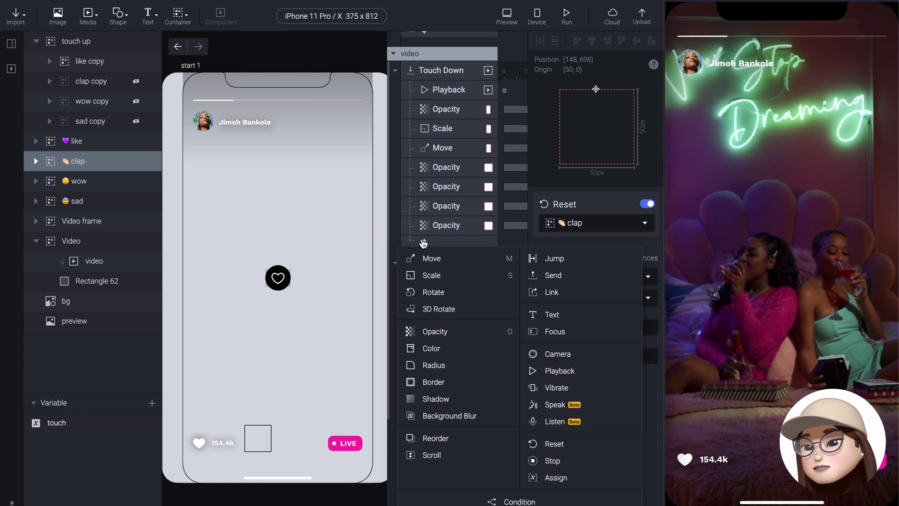
click(566, 477)
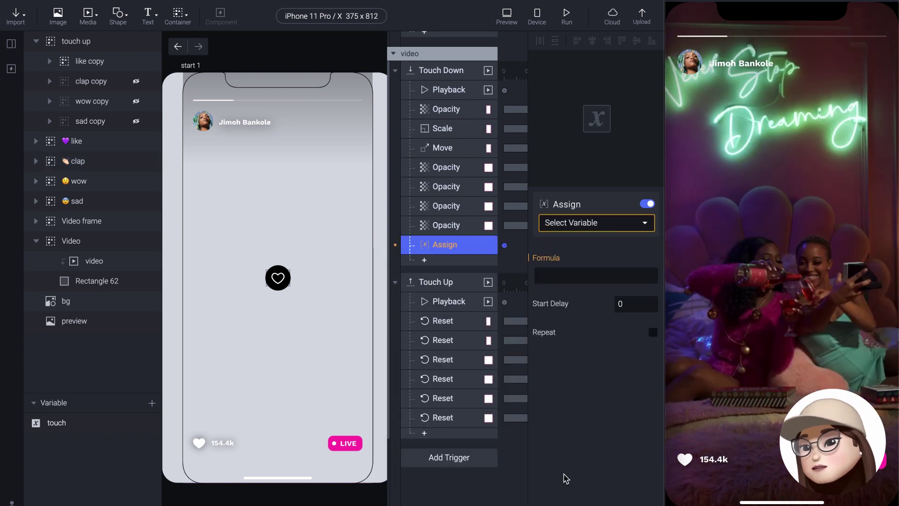
click(560, 225)
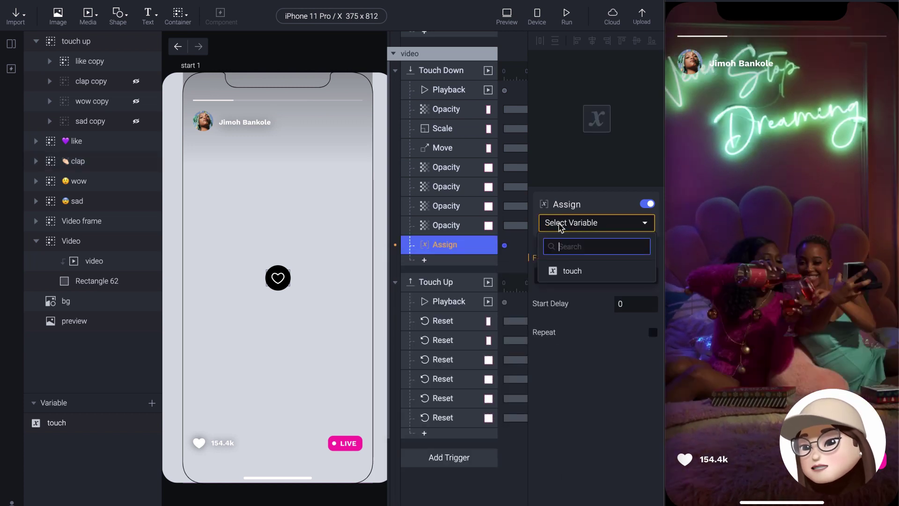
click(598, 267)
click(75, 424)
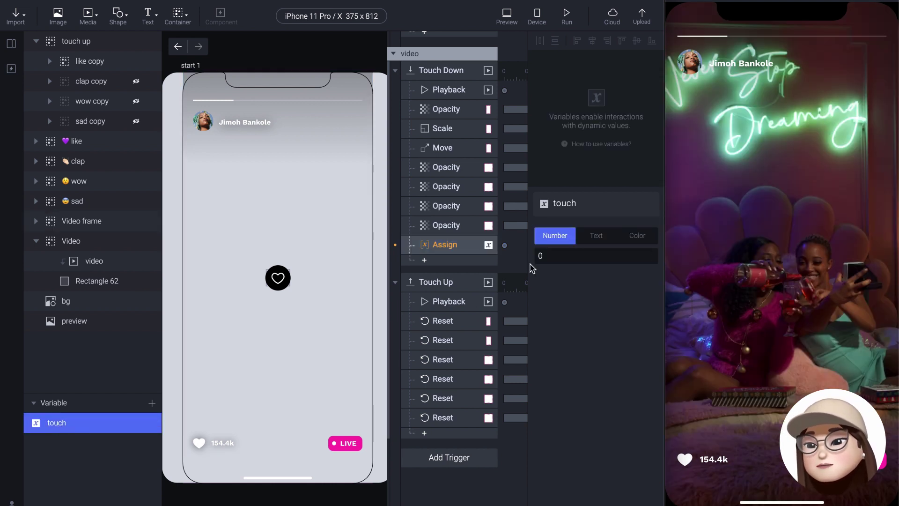
click(463, 248)
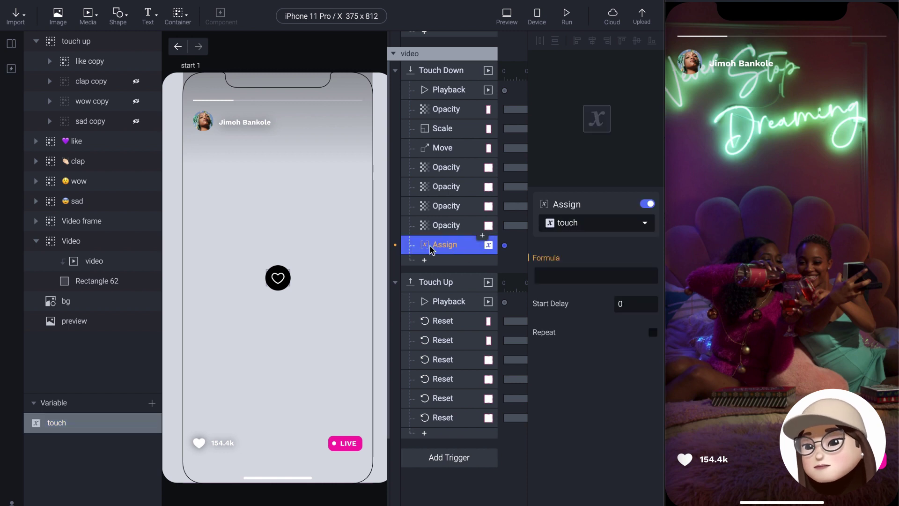
Set the assignment's formula to $touchX.
click(596, 273)
click(650, 276)
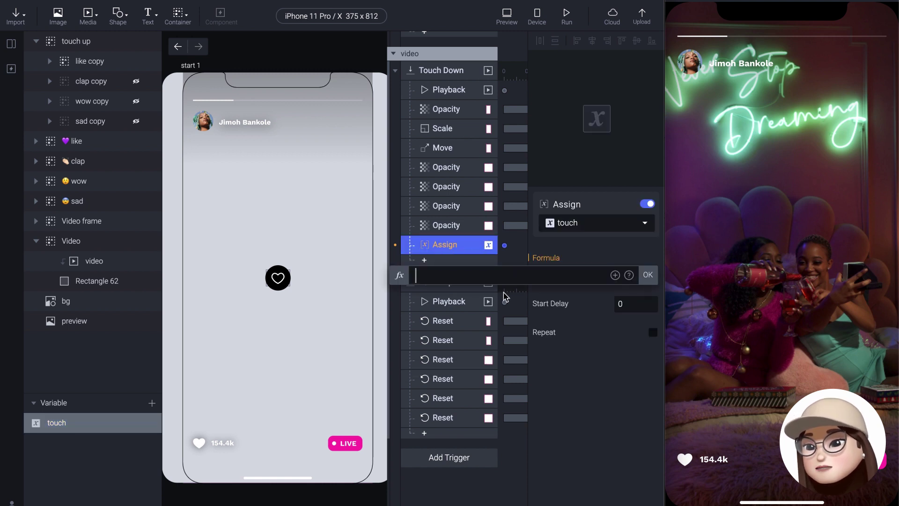
text($)
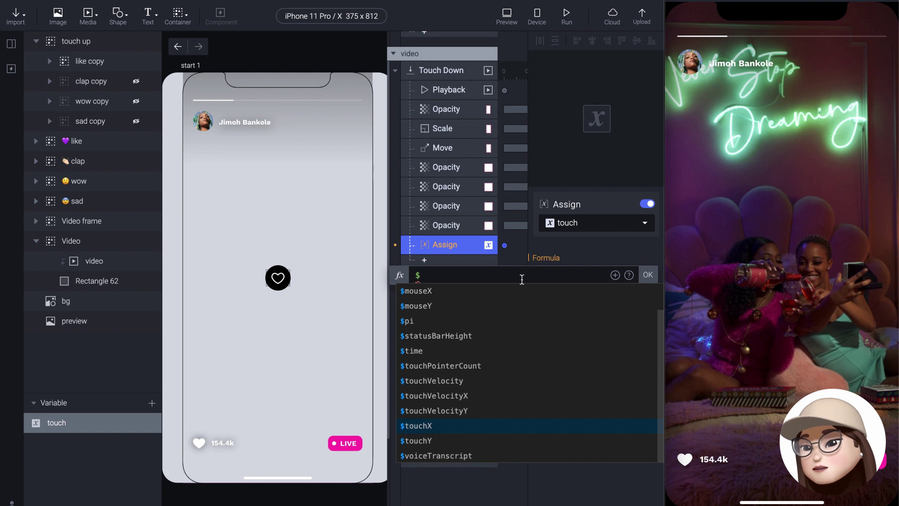
text(touch)
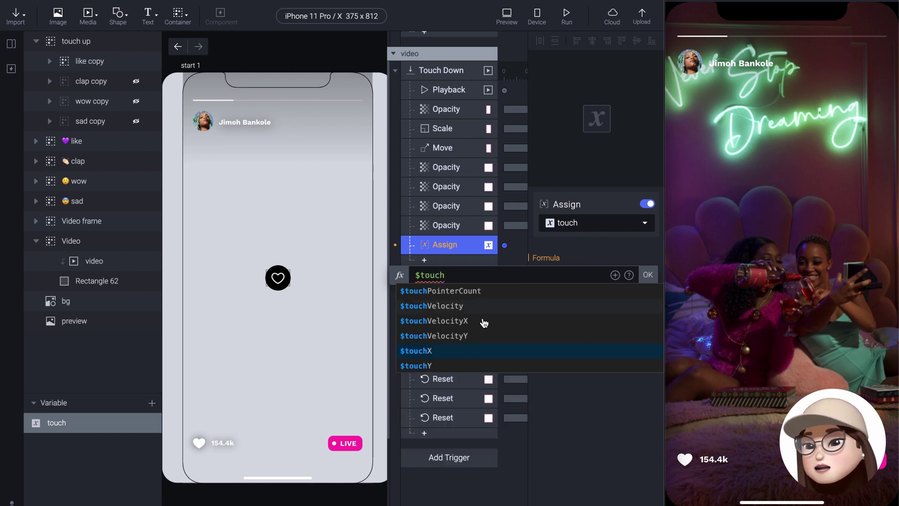
click(453, 351)
click(648, 275)
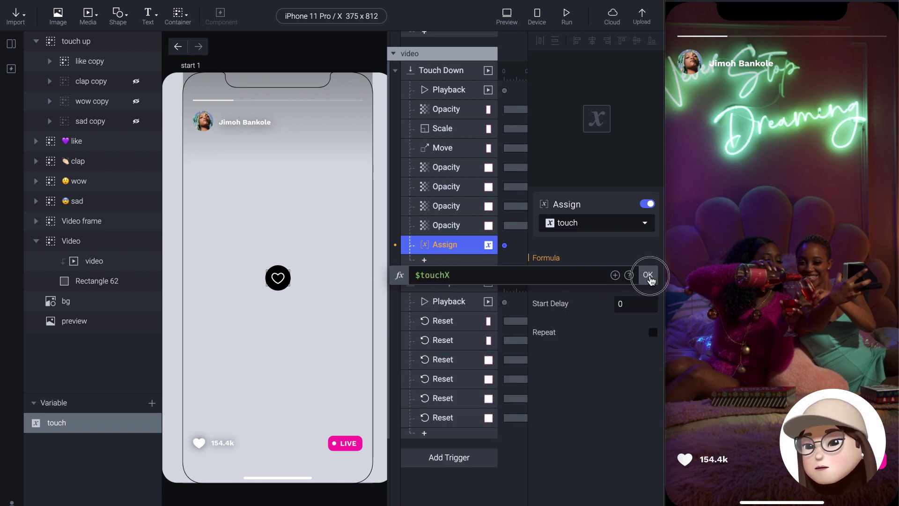
key(super+Tab)
Read the Predefined Variable docs for $touchX and $touchY in Firefox, then return to ProtoPie.
click(392, 263)
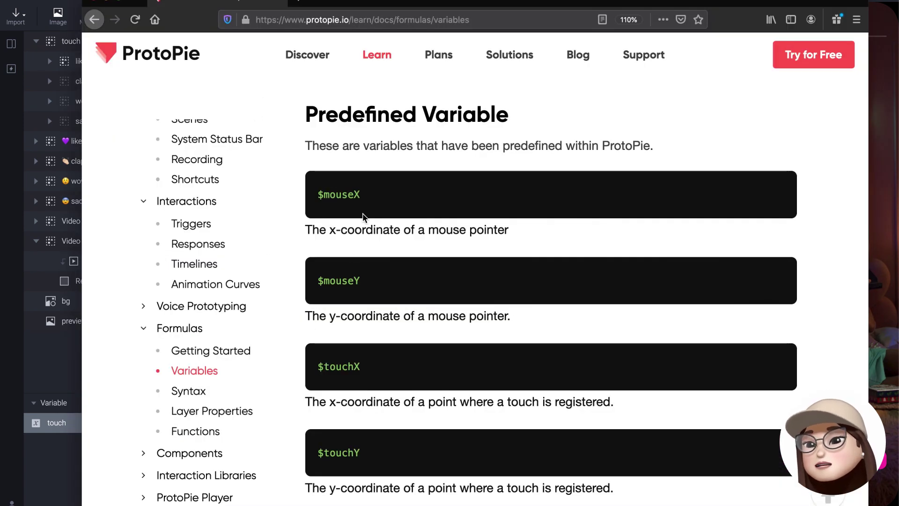
scroll(363, 216, up, 2)
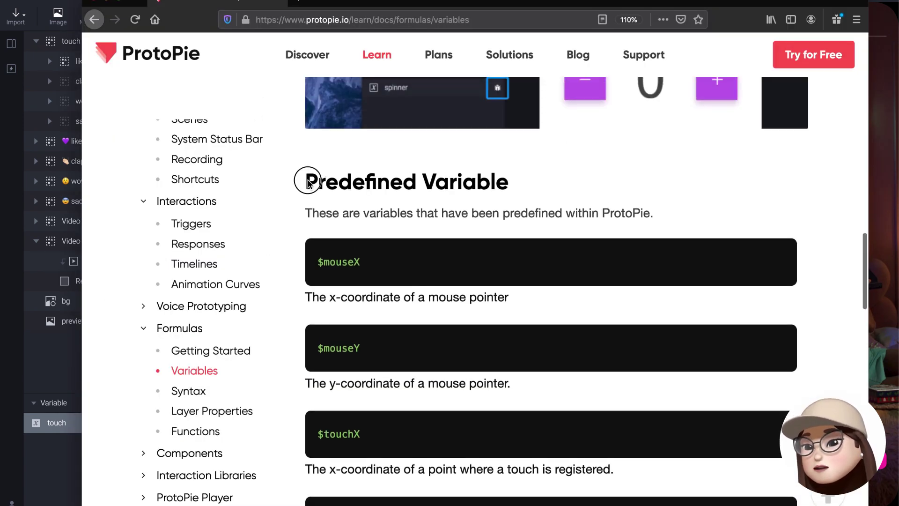
drag(307, 183, 532, 184)
click(529, 192)
scroll(500, 292, down, 7)
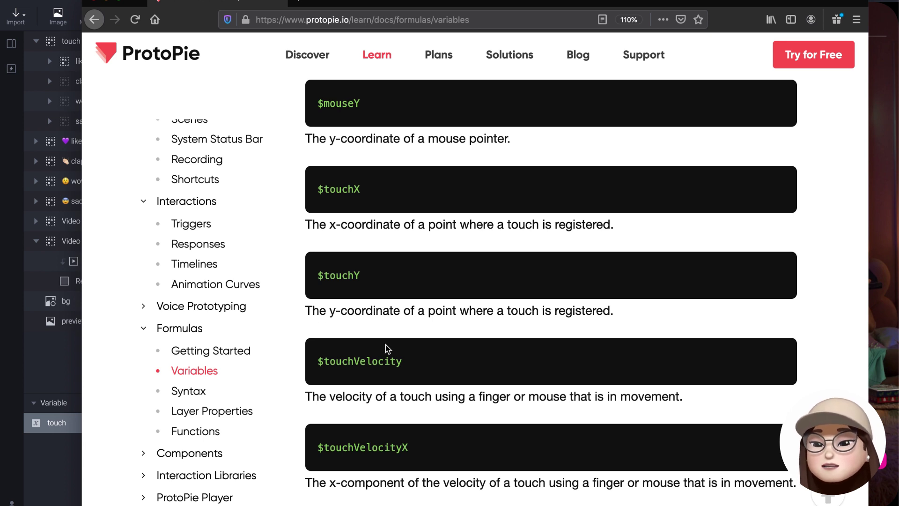
click(32, 413)
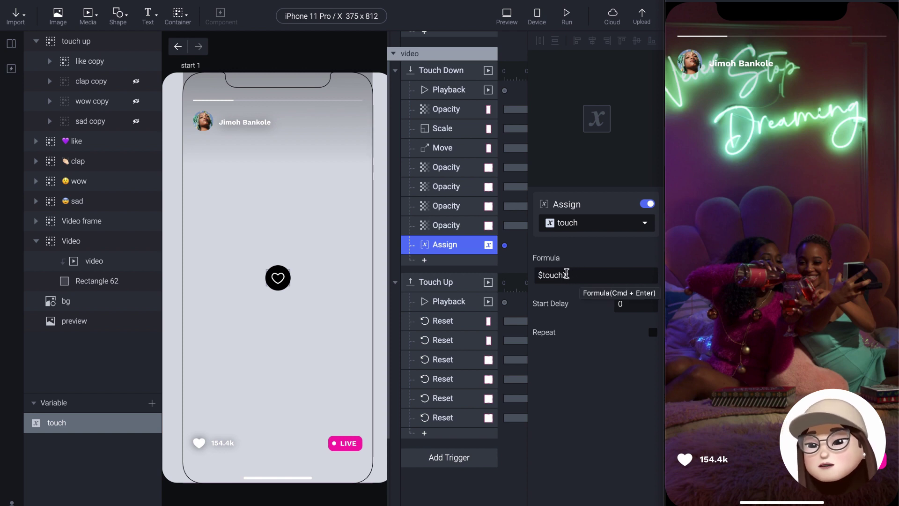
Turn on the touch variable's debug readout and press the video at several spots to watch it change.
click(780, 185)
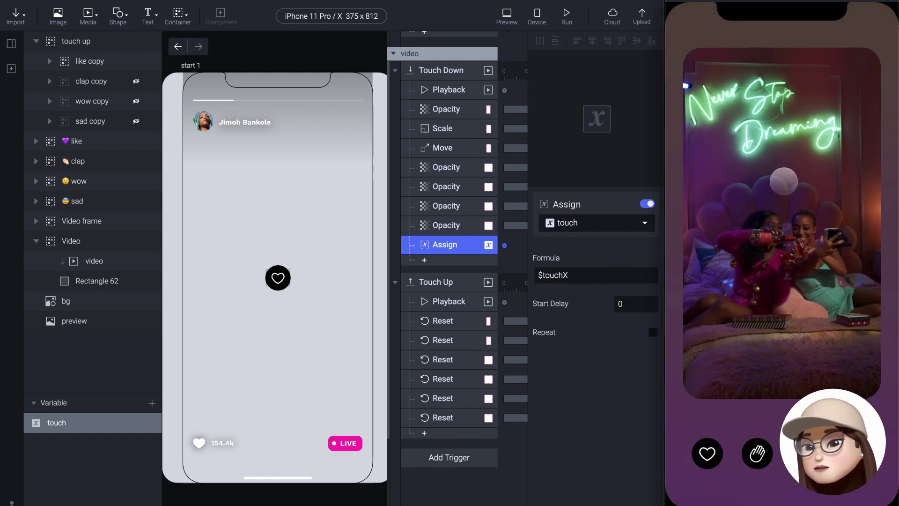
click(154, 423)
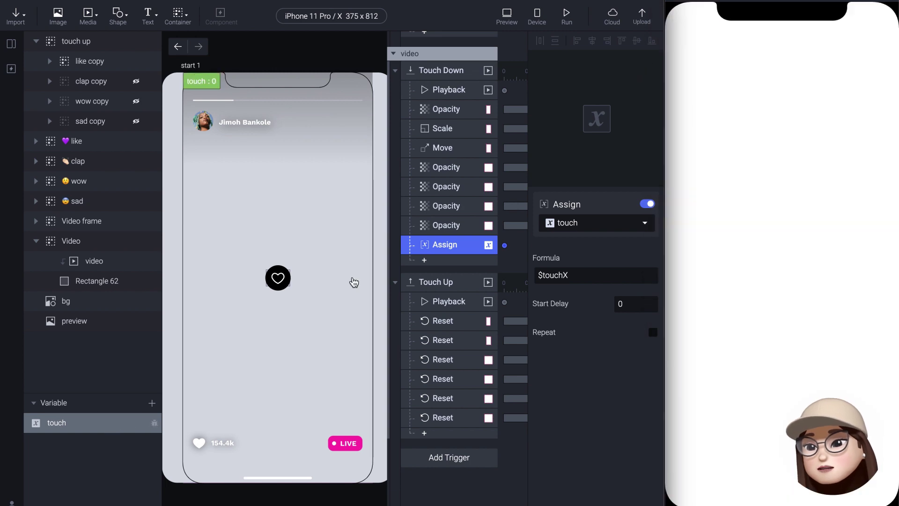
click(761, 251)
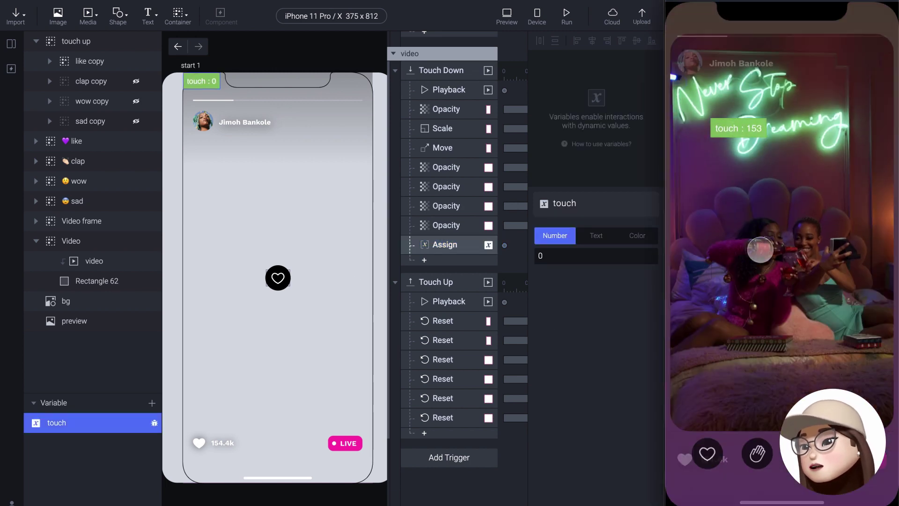
click(834, 151)
click(833, 151)
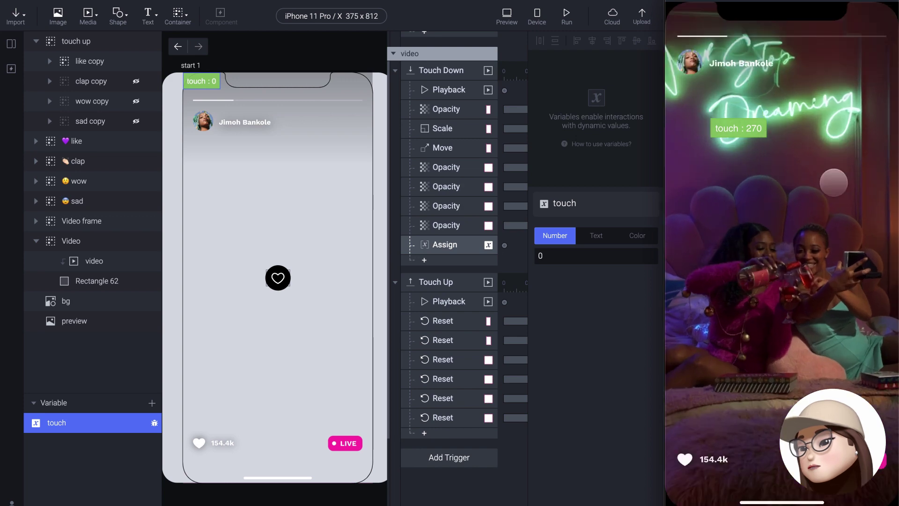
click(833, 328)
click(696, 337)
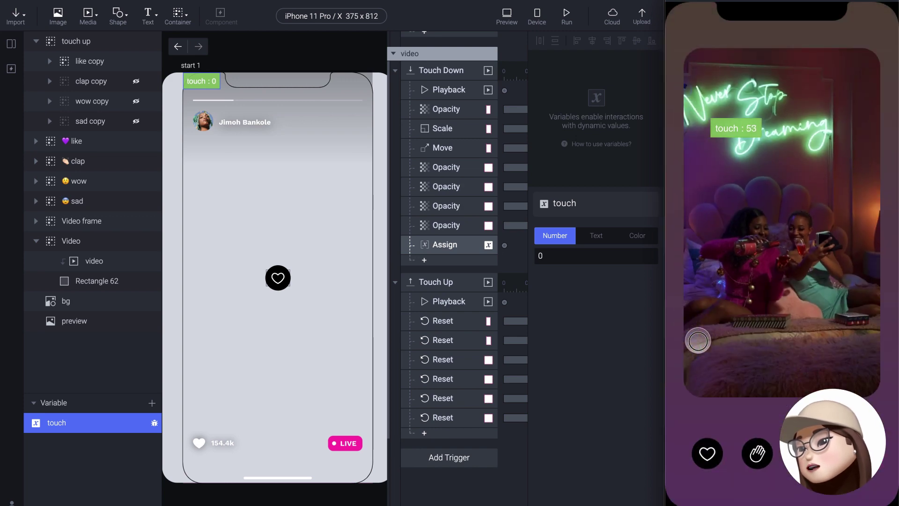
click(696, 340)
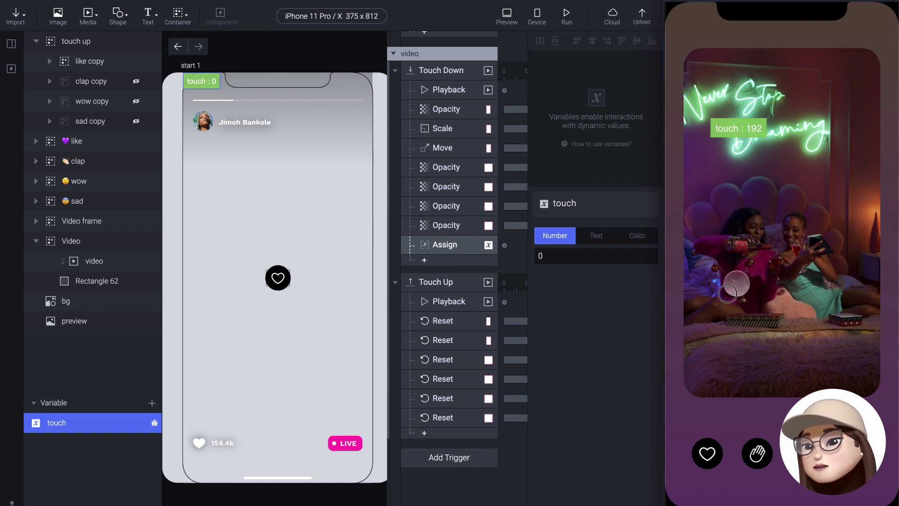
Make the touch Assign repeat infinitely every 0.2 s, then test by dragging on the preview video.
click(440, 244)
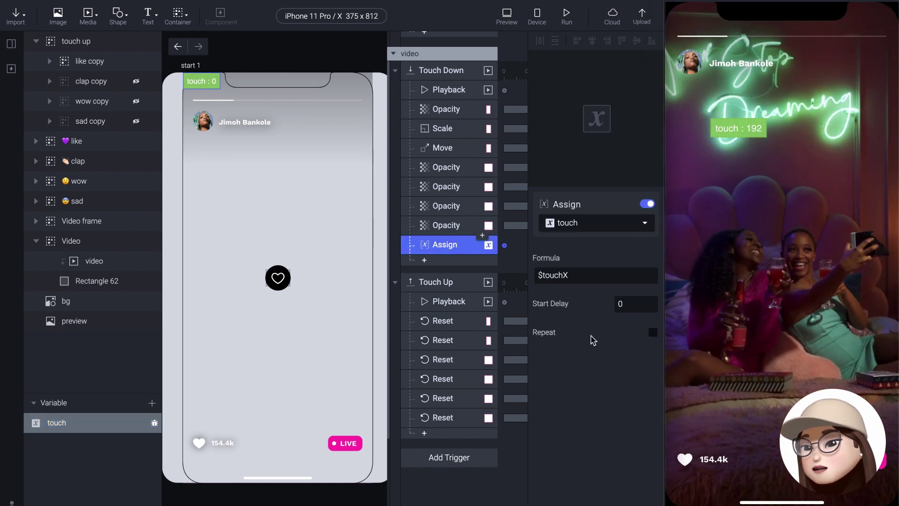
click(653, 332)
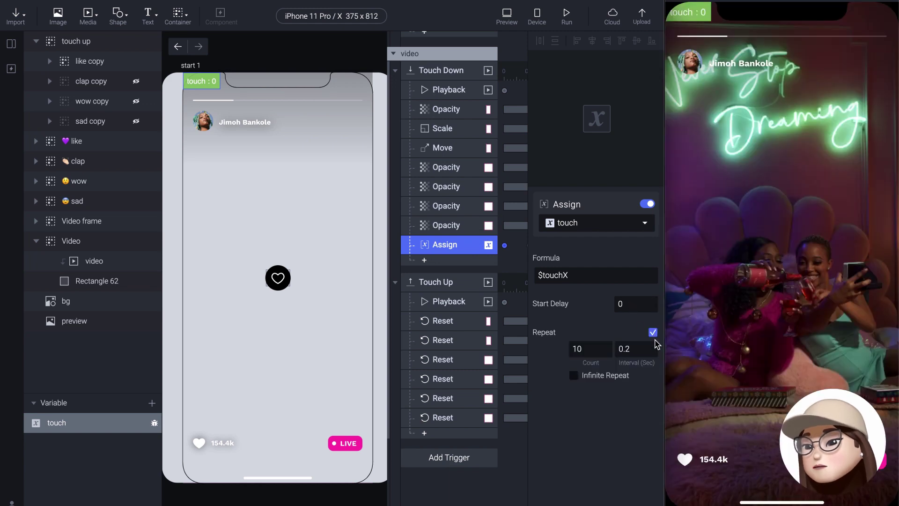
click(574, 376)
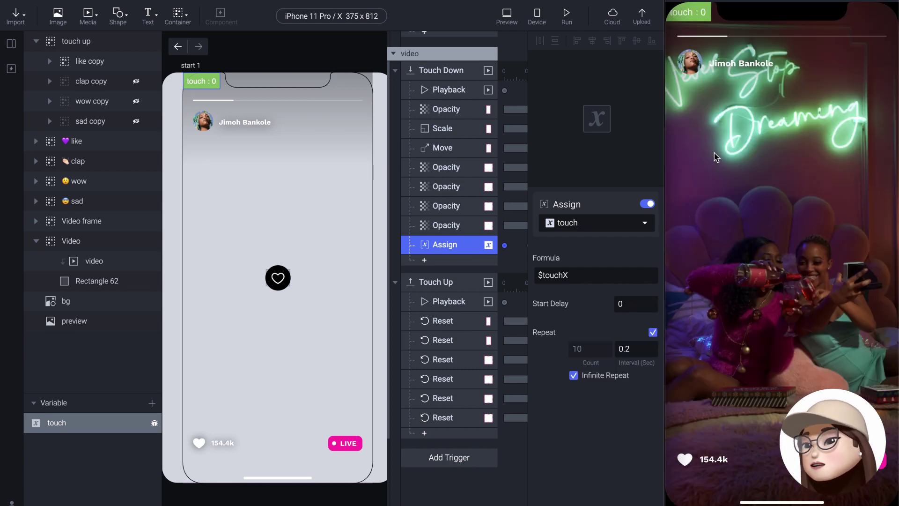
drag(742, 284, 726, 332)
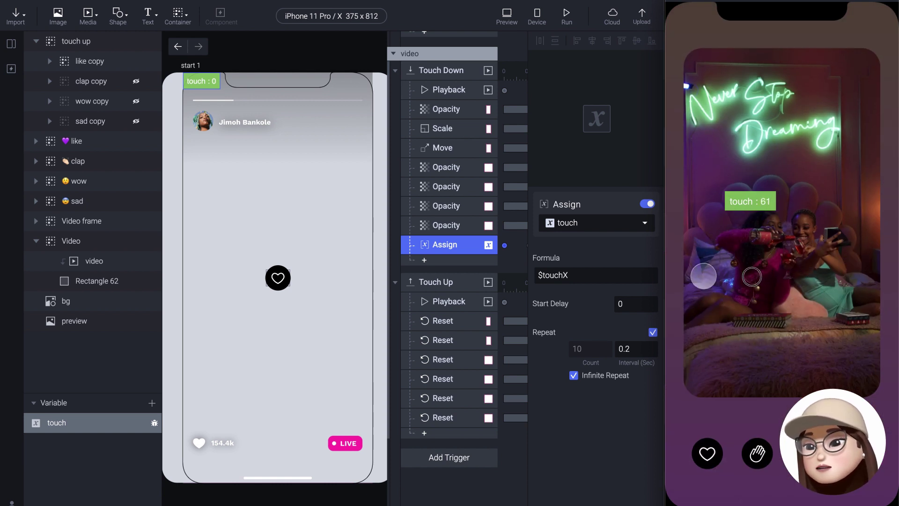
drag(769, 280, 768, 279)
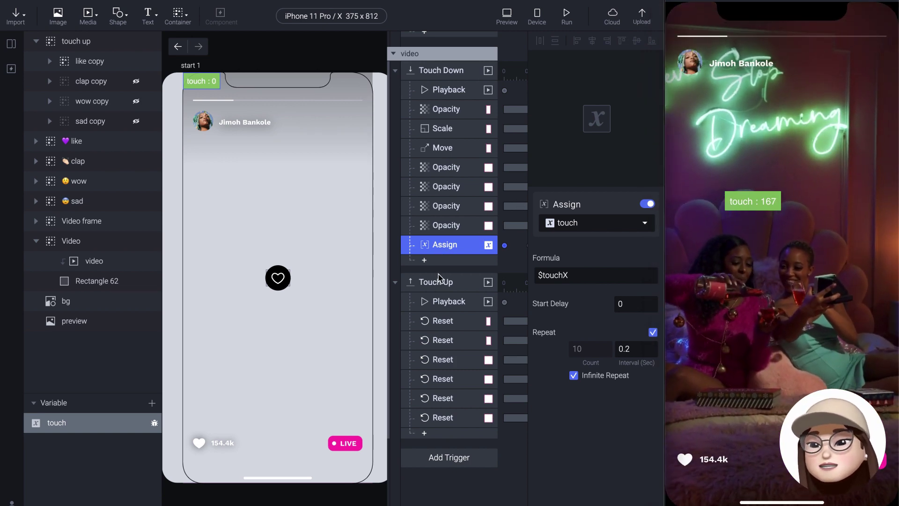
scroll(450, 265, down, 3)
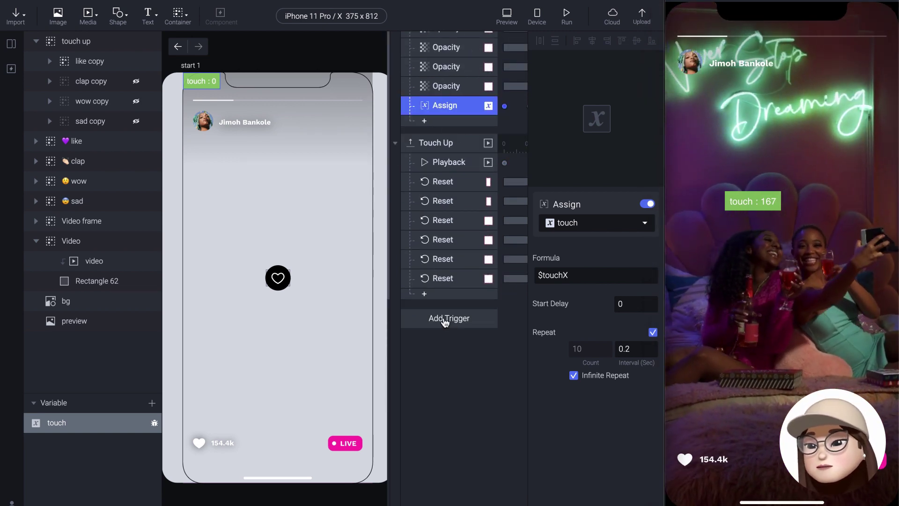
Add a Range trigger below Touch Up watching touch for values between A and B.
drag(752, 206, 458, 321)
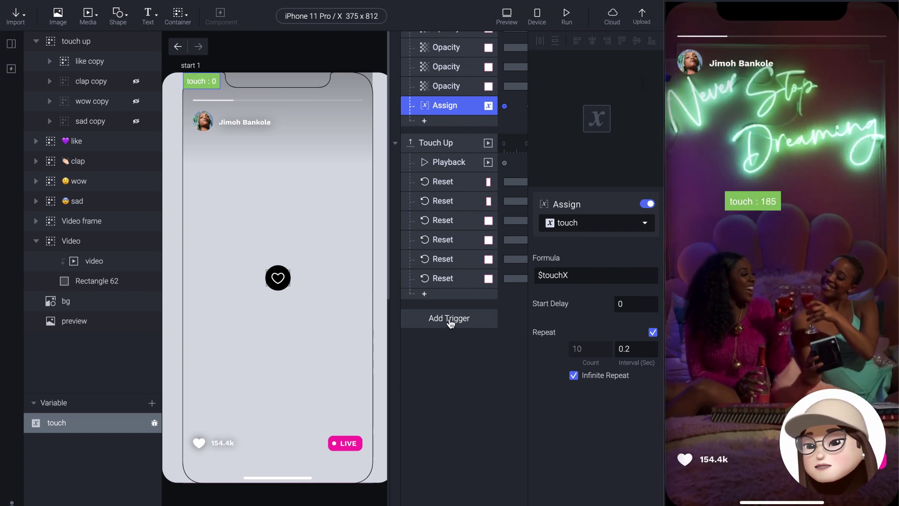
click(450, 319)
click(473, 371)
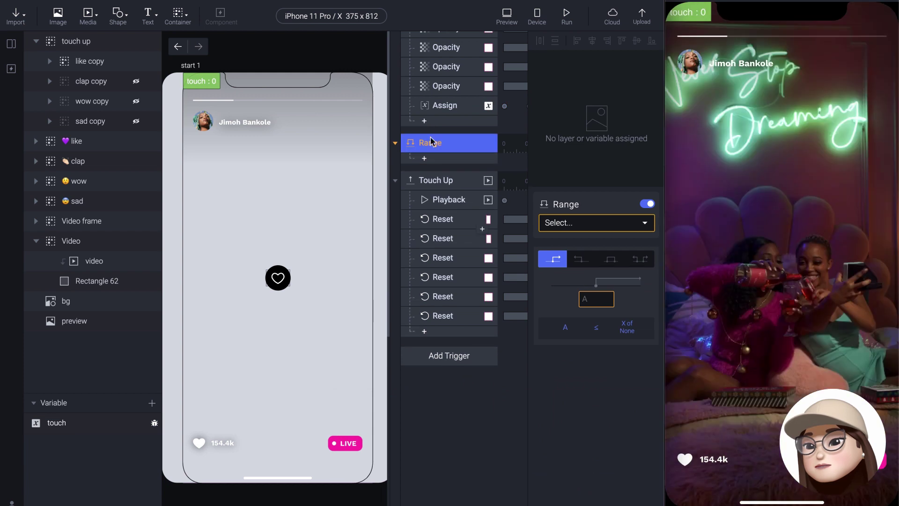
drag(434, 143, 436, 345)
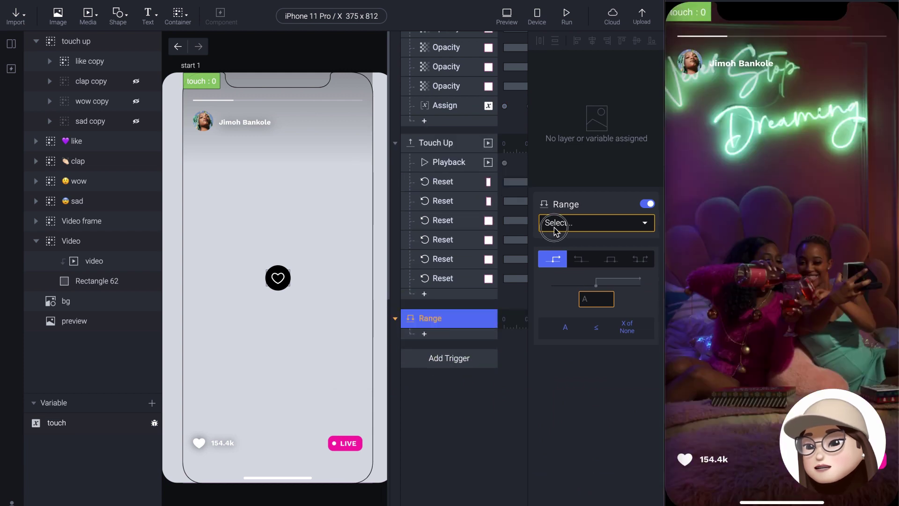
click(553, 225)
click(553, 272)
click(610, 259)
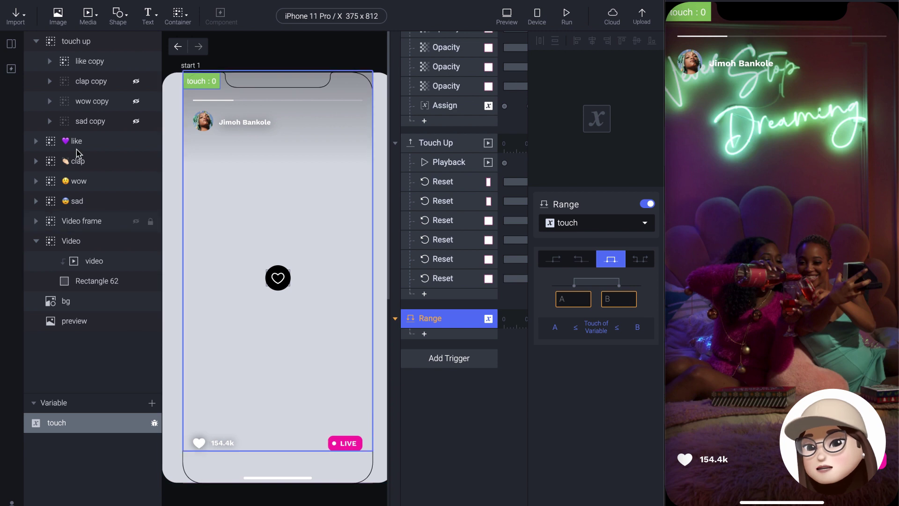
Check the like reaction's X of 68 and its left and right edges at 43 and 93.
click(216, 440)
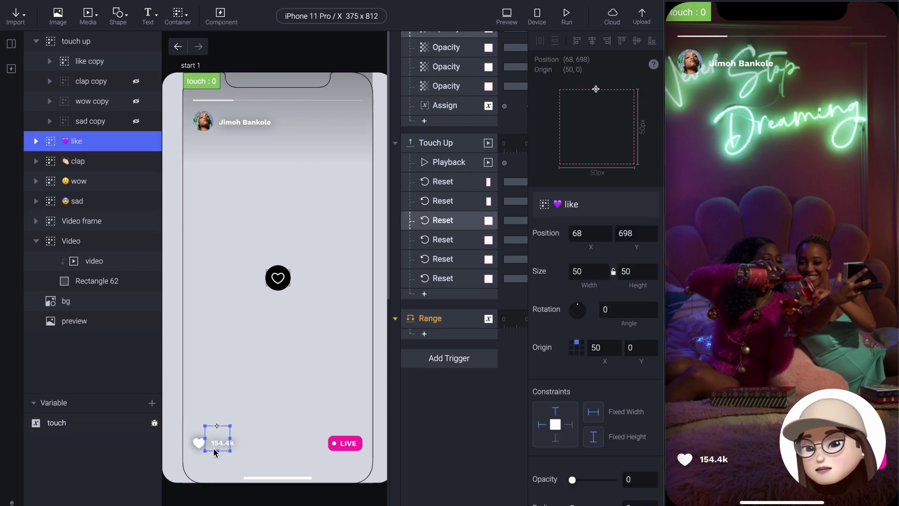
click(731, 380)
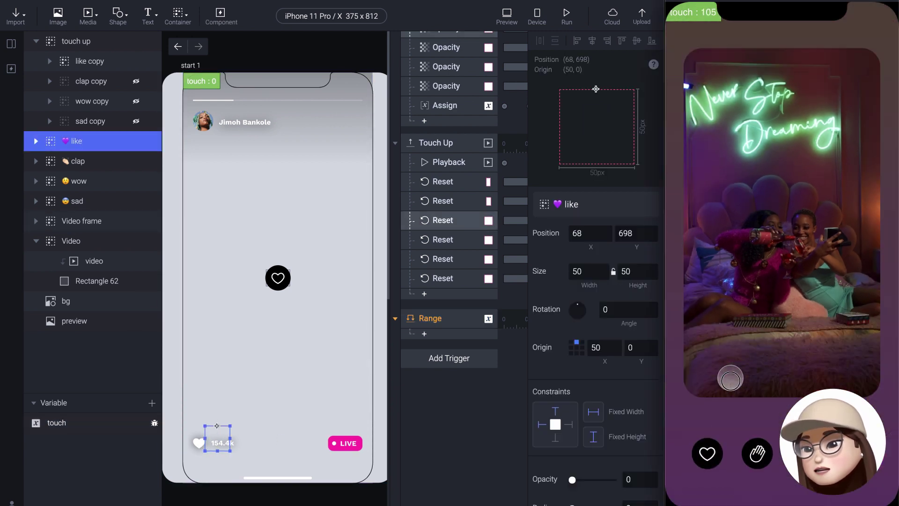
drag(712, 466, 711, 464)
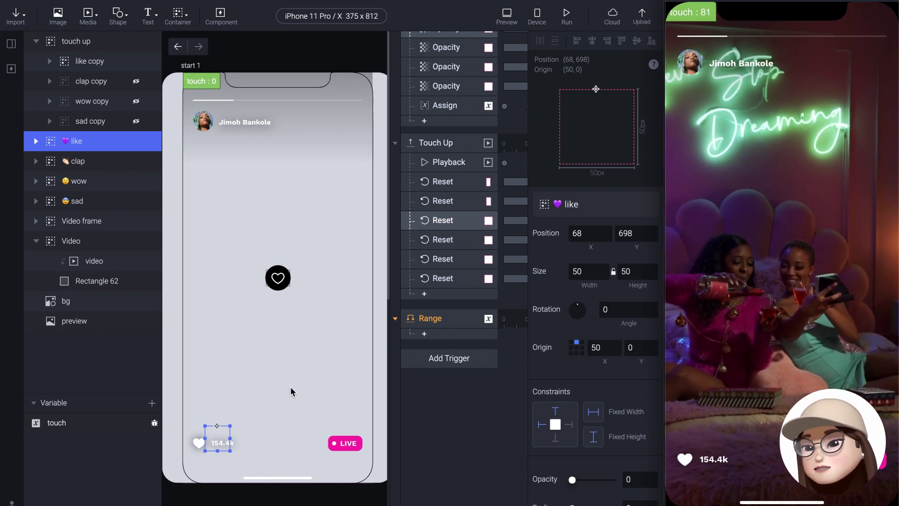
click(571, 343)
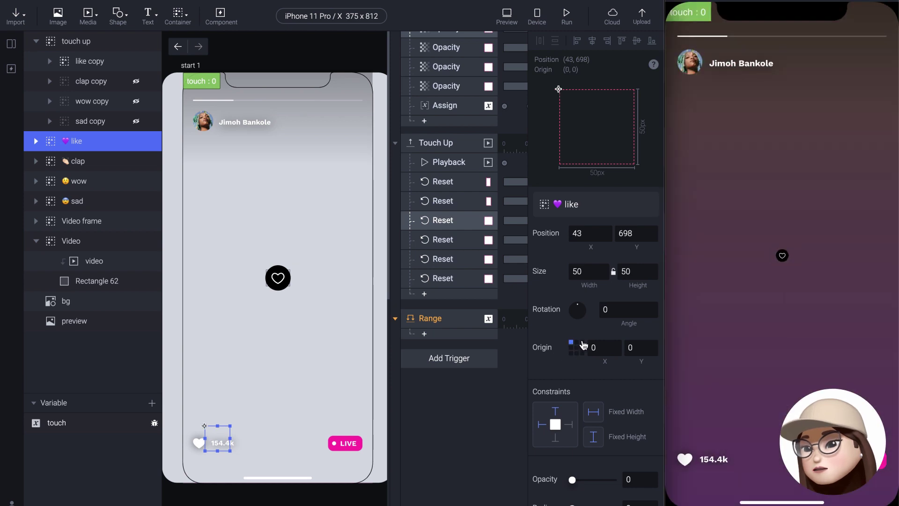
click(582, 342)
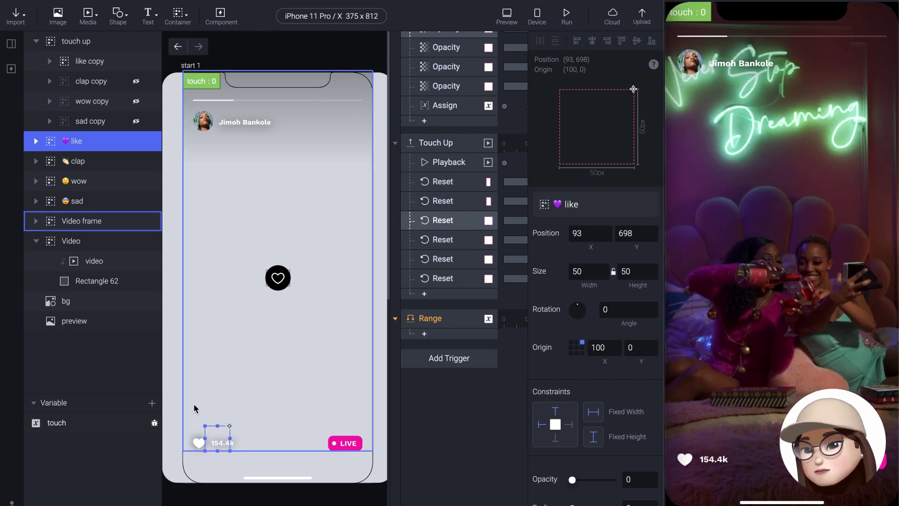
click(572, 343)
click(582, 342)
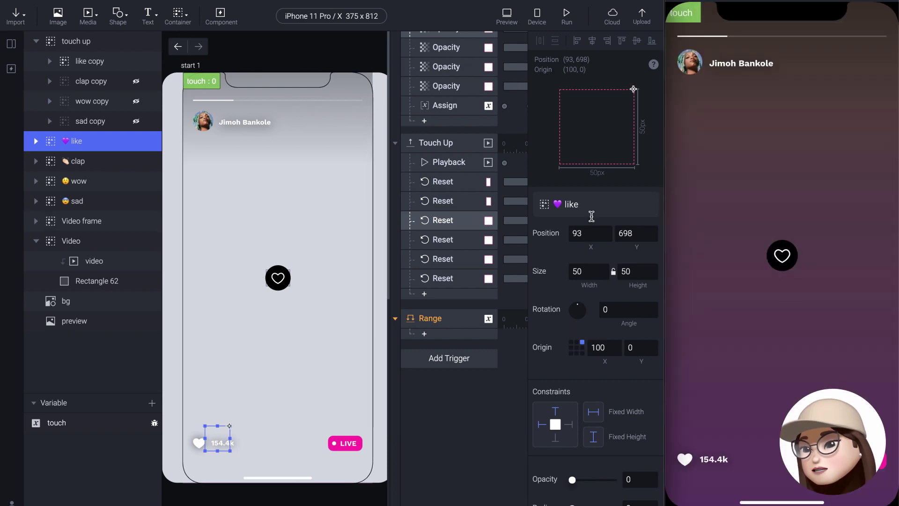
click(576, 342)
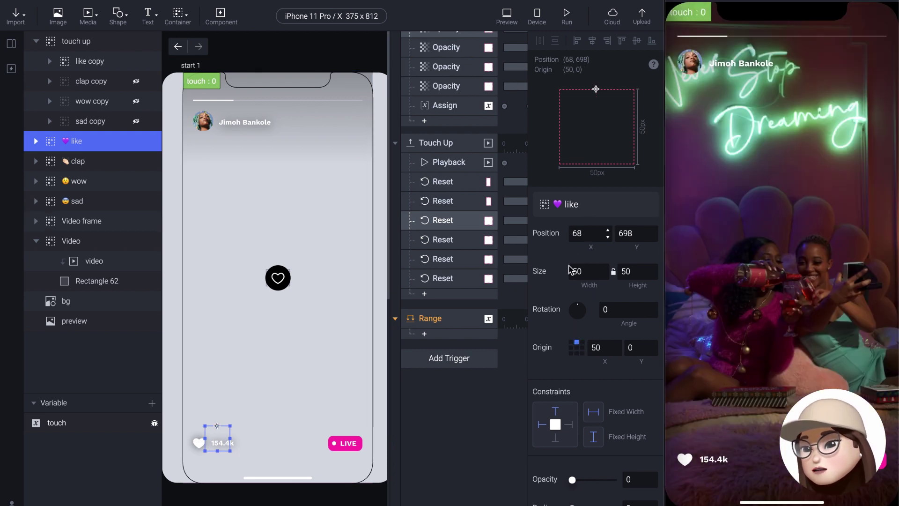
click(577, 233)
click(444, 319)
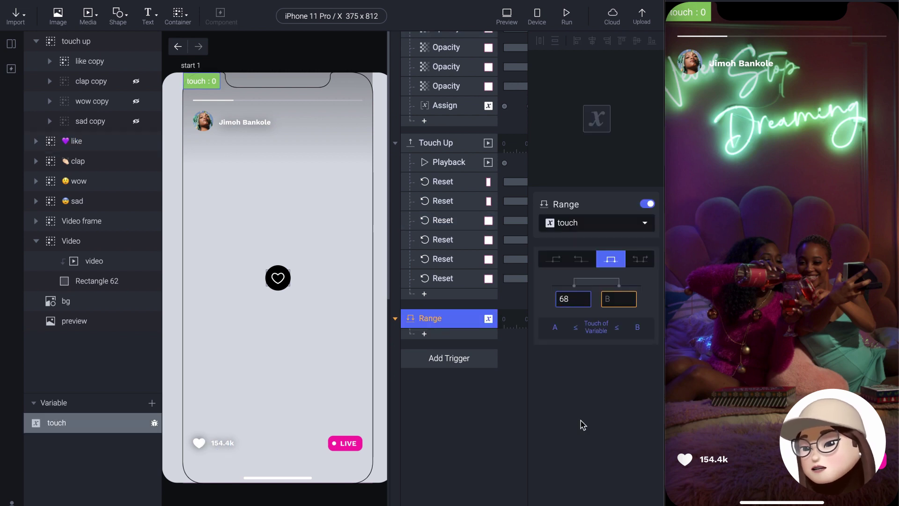
Commit the Range lower bound of 43 and set the upper bound to 93.
key(Return)
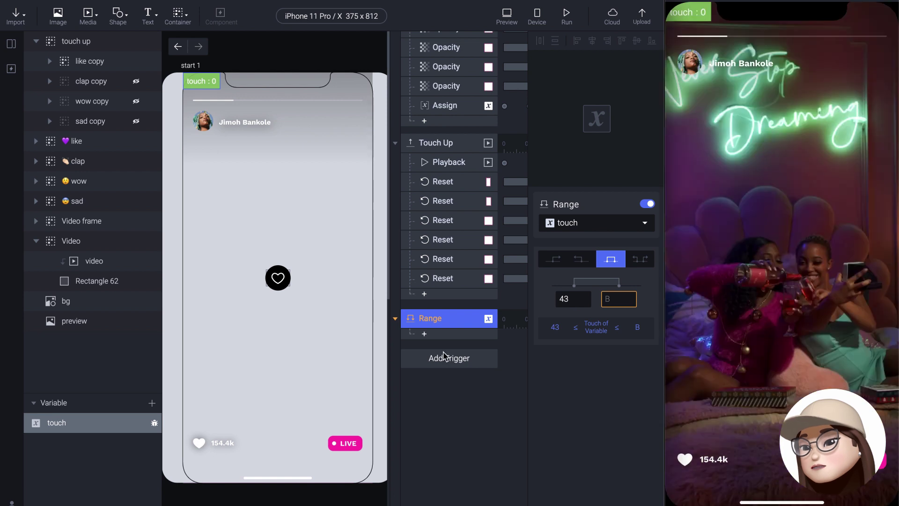
click(80, 141)
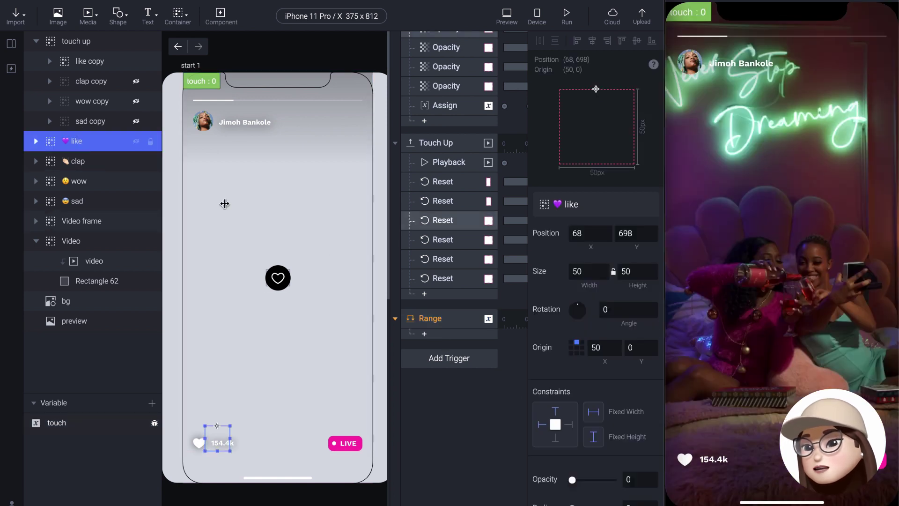
click(431, 319)
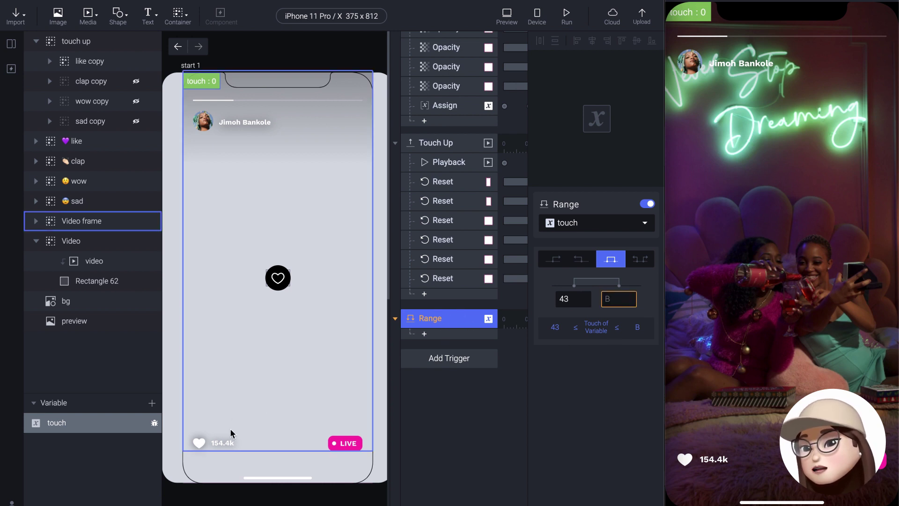
click(102, 140)
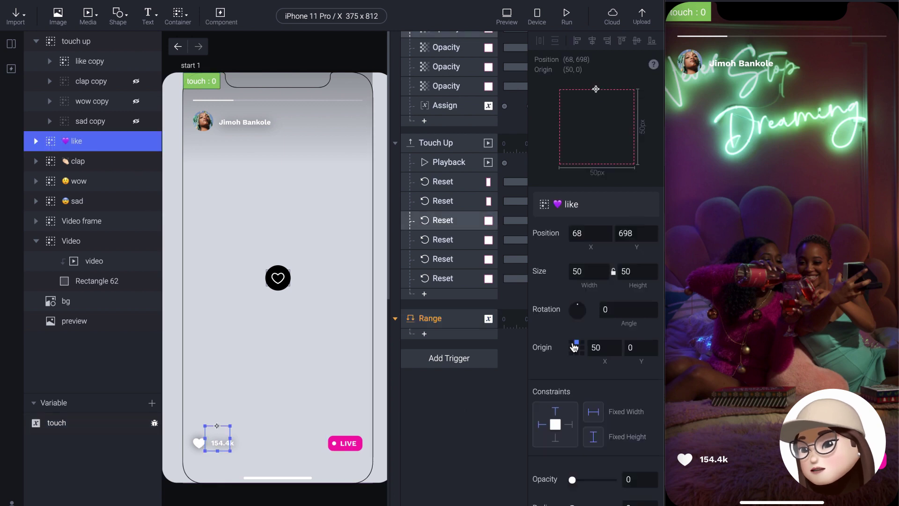
click(438, 318)
click(618, 299)
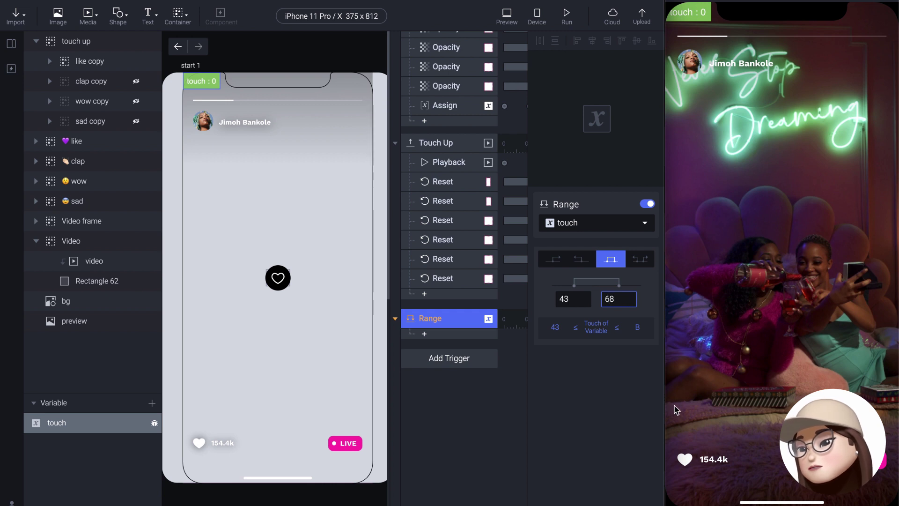
key(Return)
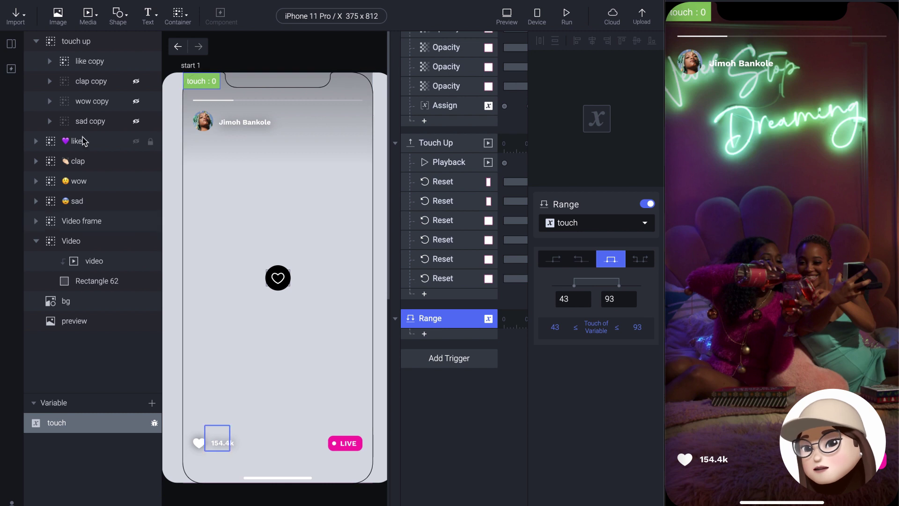
Verify the like reaction's left and right edges sit at 43 and 93.
click(87, 141)
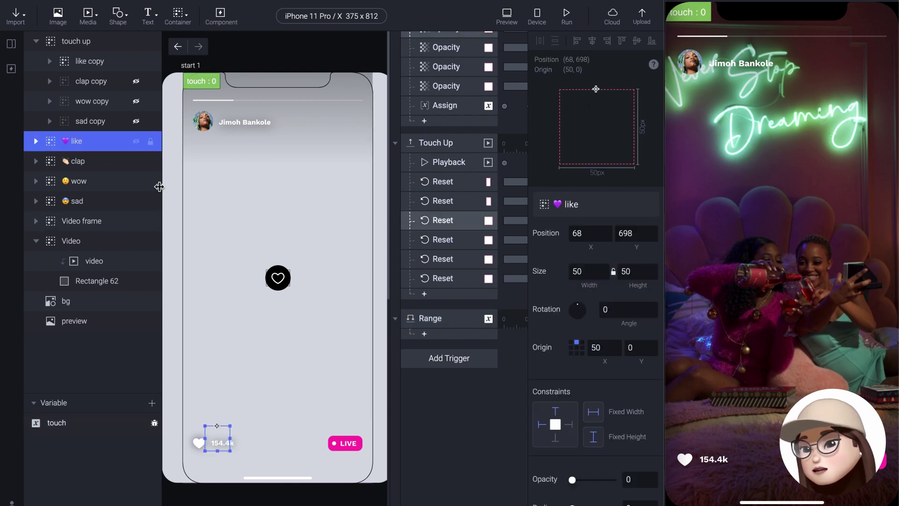
click(571, 343)
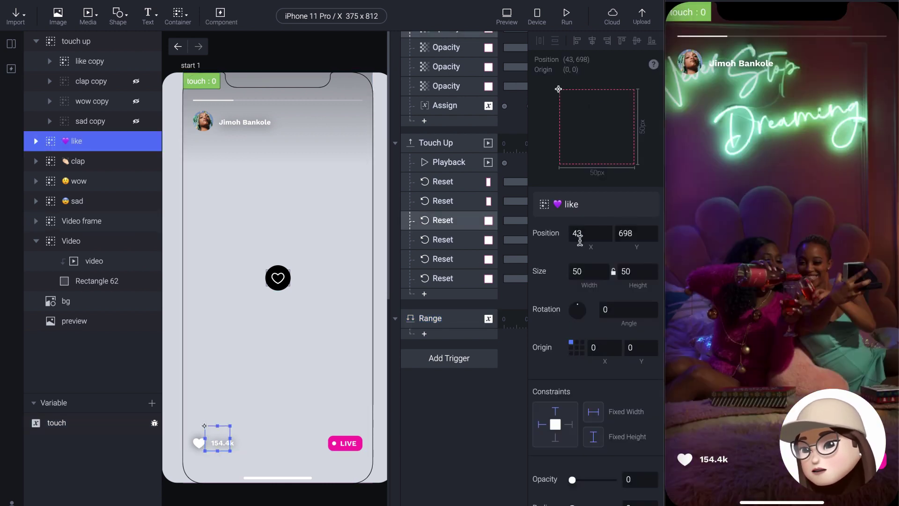
double_click(578, 232)
click(582, 342)
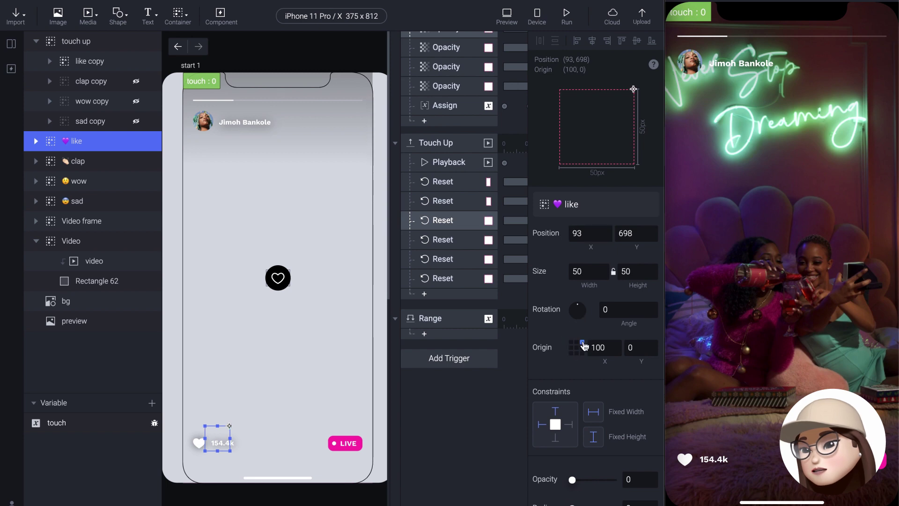
click(577, 343)
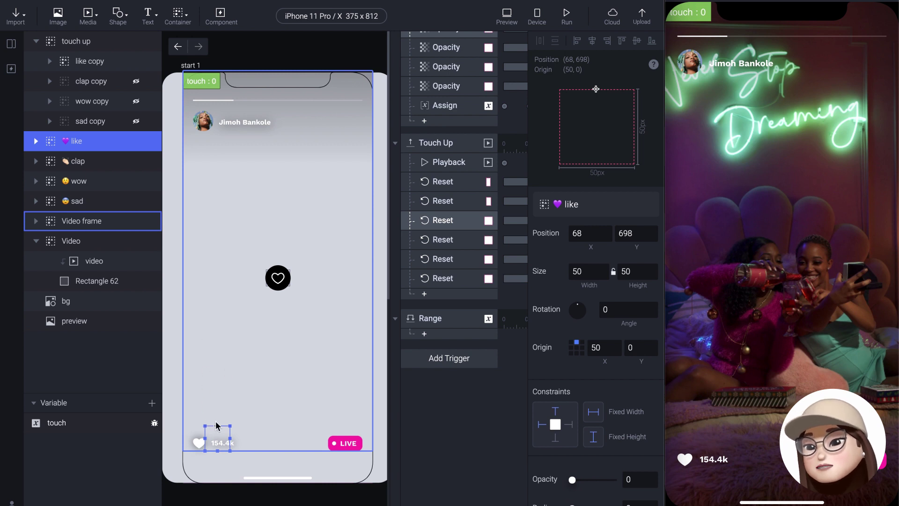
Add a Scale response to the Range trigger.
click(447, 323)
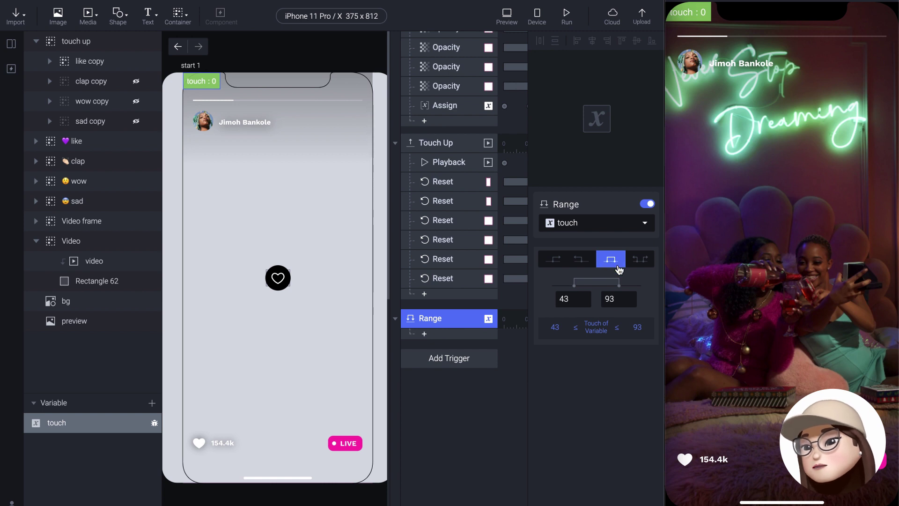
click(424, 334)
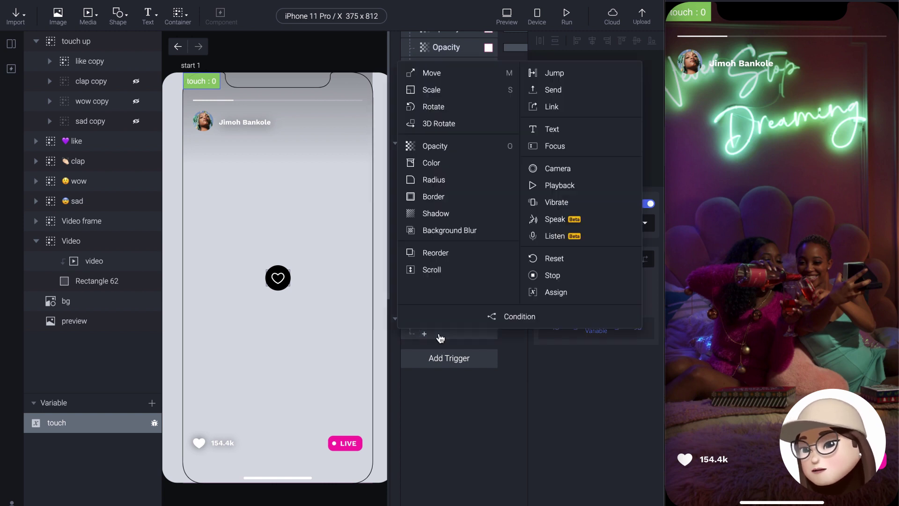
click(470, 89)
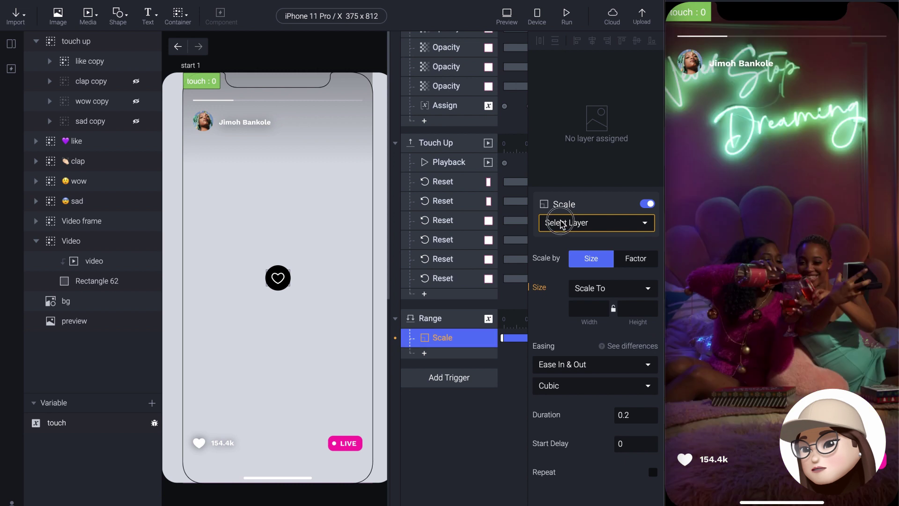
Point the Scale response at the like layer, scale it by factor to 140%, and test it in the preview.
click(562, 223)
text(like)
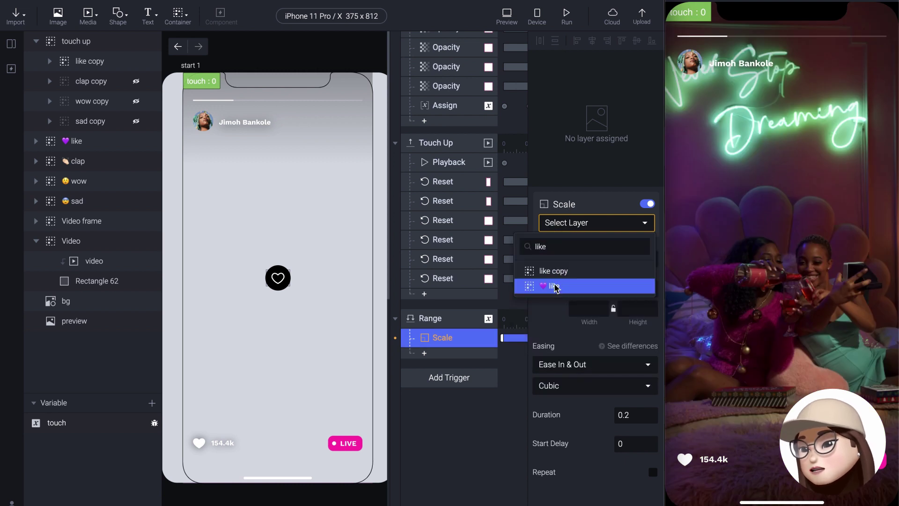
click(553, 286)
click(636, 259)
double_click(632, 309)
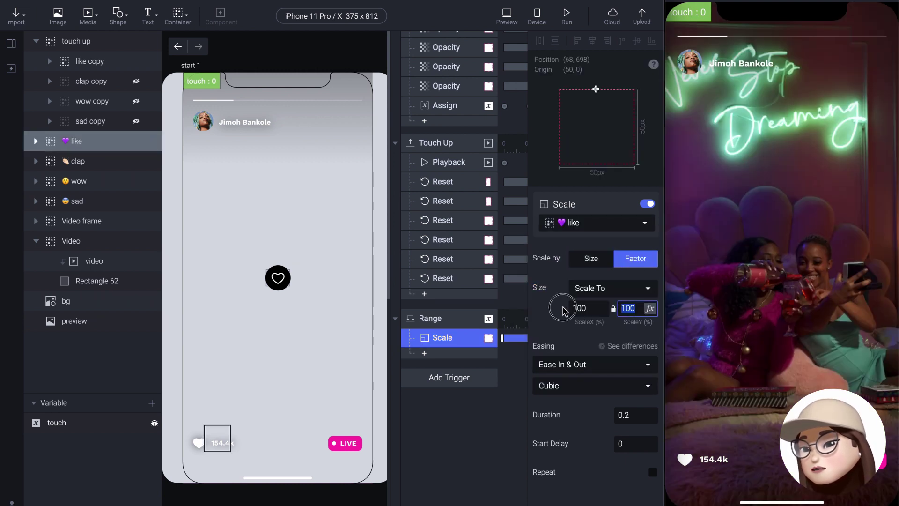
text(140)
key(Return)
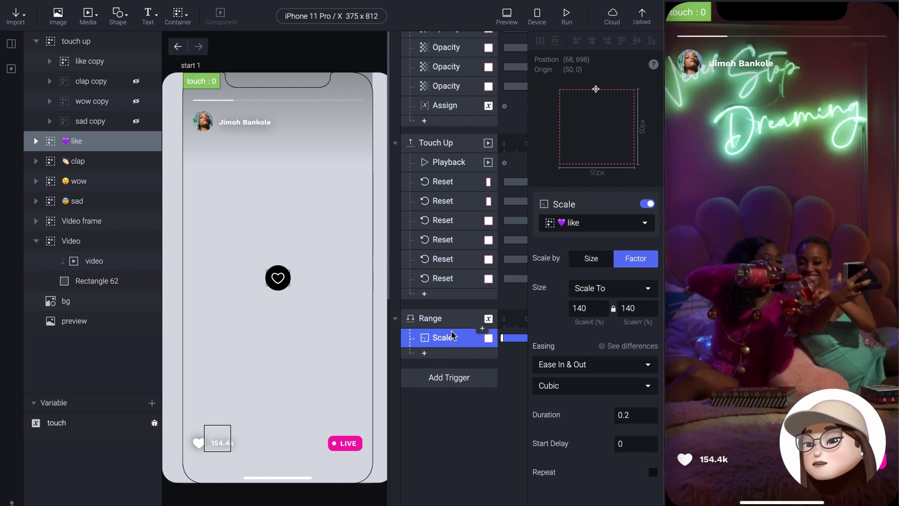
click(797, 333)
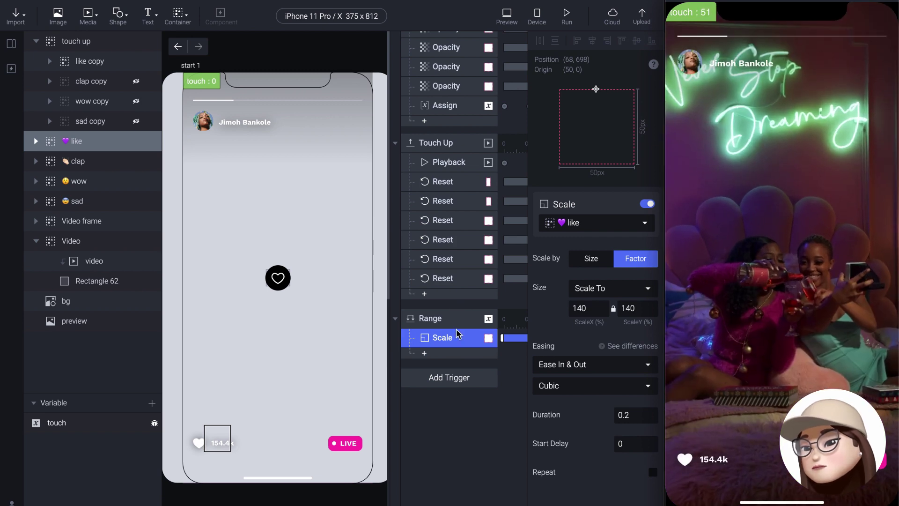
Add a Move response set to Move By with a Y offset of -40.
click(424, 353)
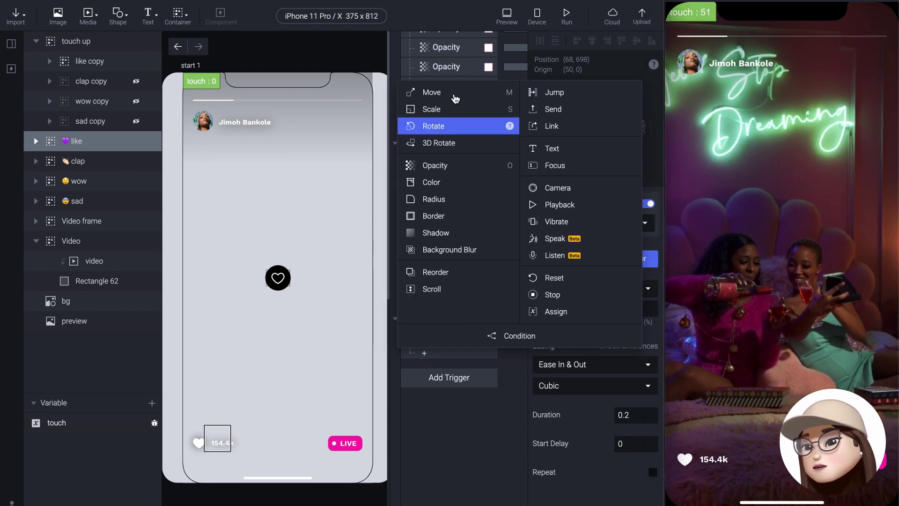
click(455, 94)
click(621, 259)
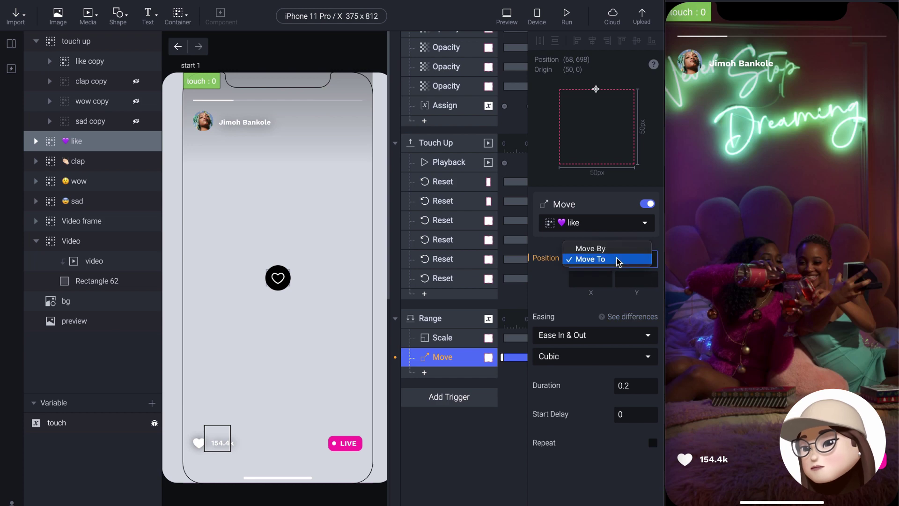
click(604, 245)
click(626, 280)
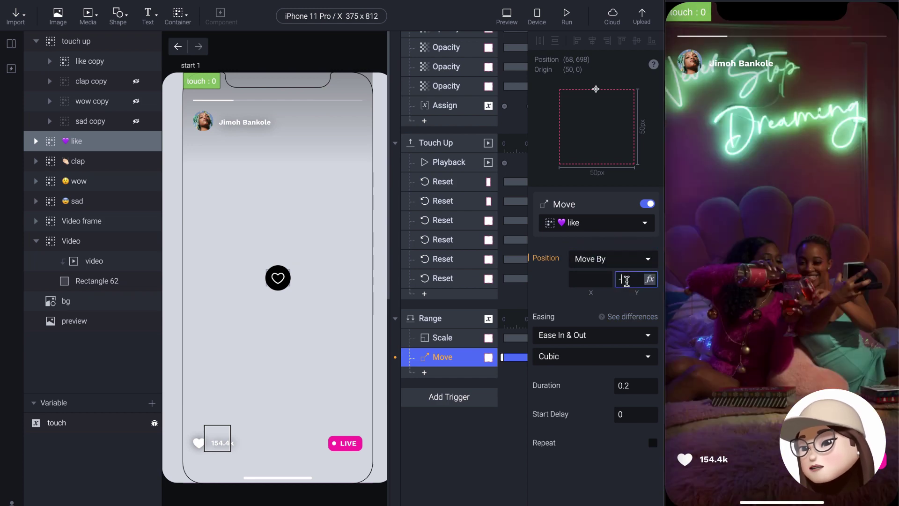
key(Return)
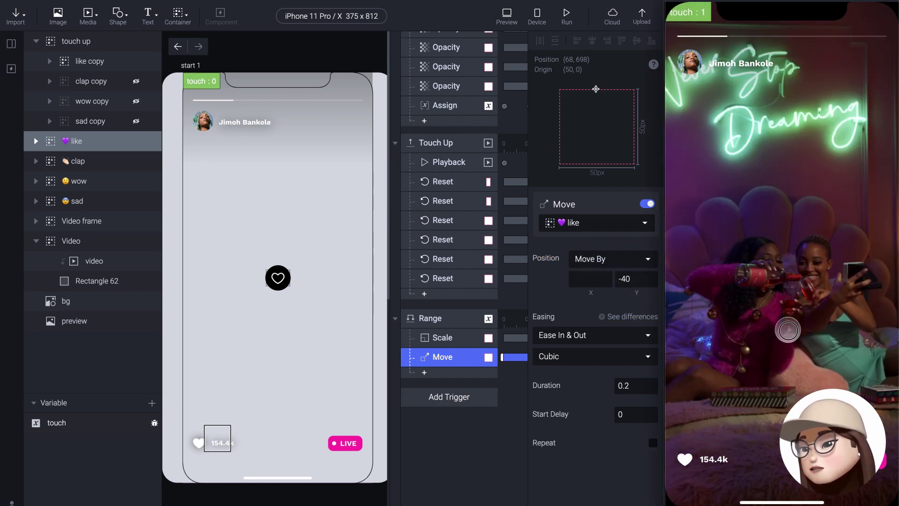
Hold in the preview and touch the like reaction to check that it enlarges and rises.
click(706, 357)
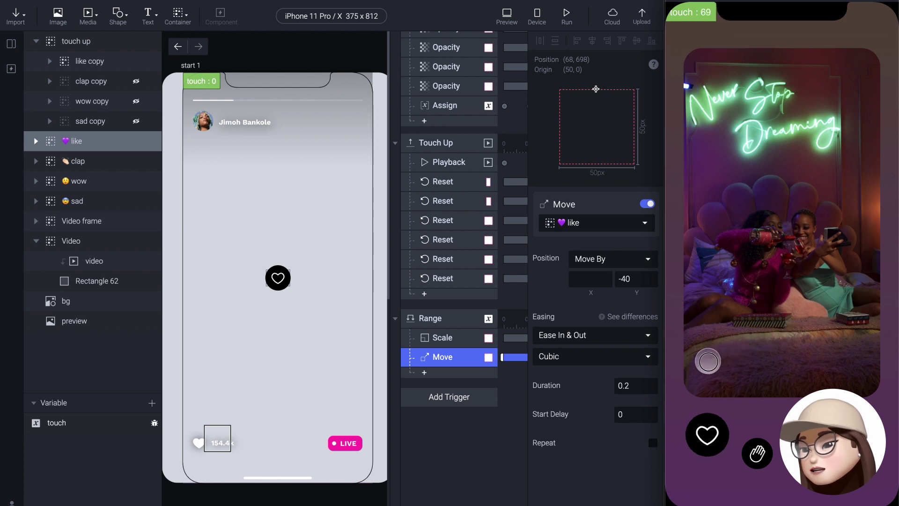
click(764, 371)
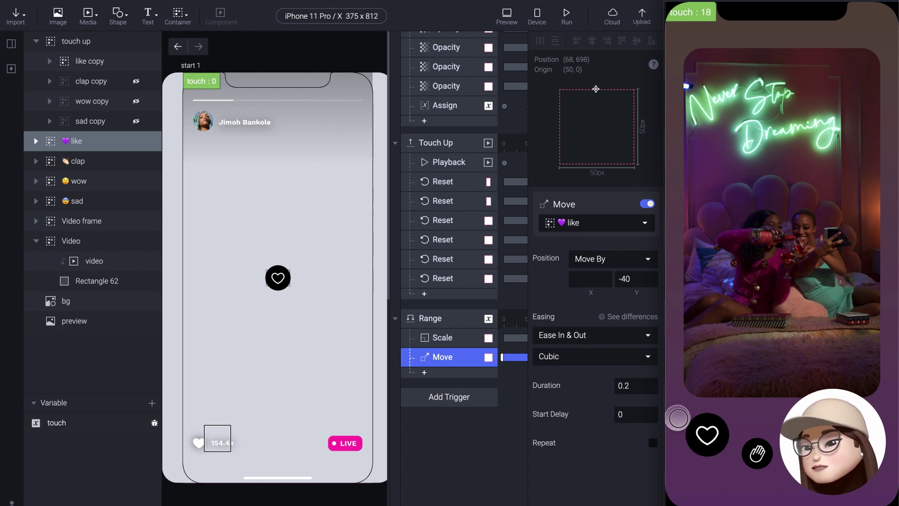
click(702, 418)
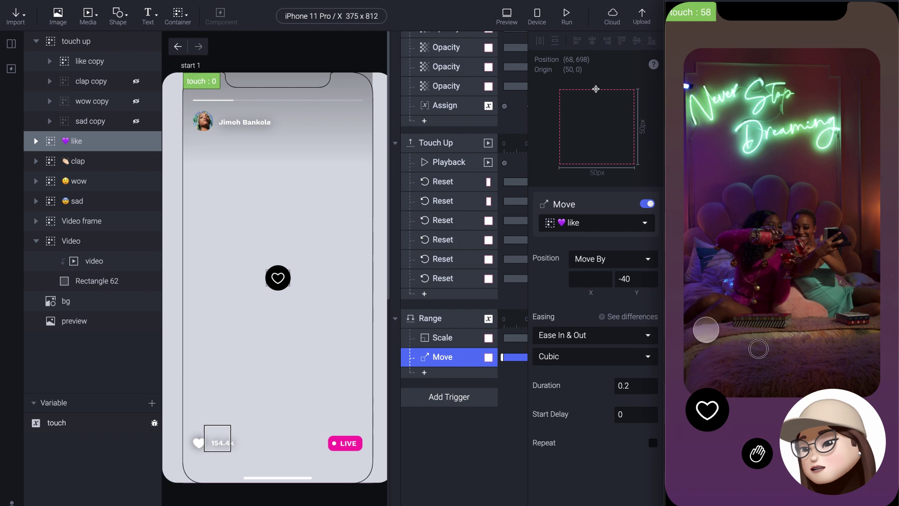
click(750, 356)
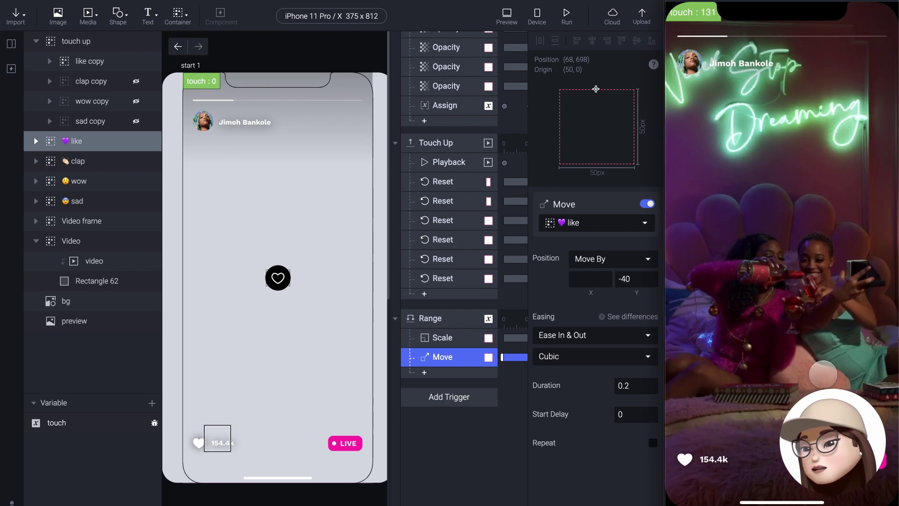
Retest the heart pop, then add a second Range trigger using the outside-range condition.
click(828, 376)
click(703, 419)
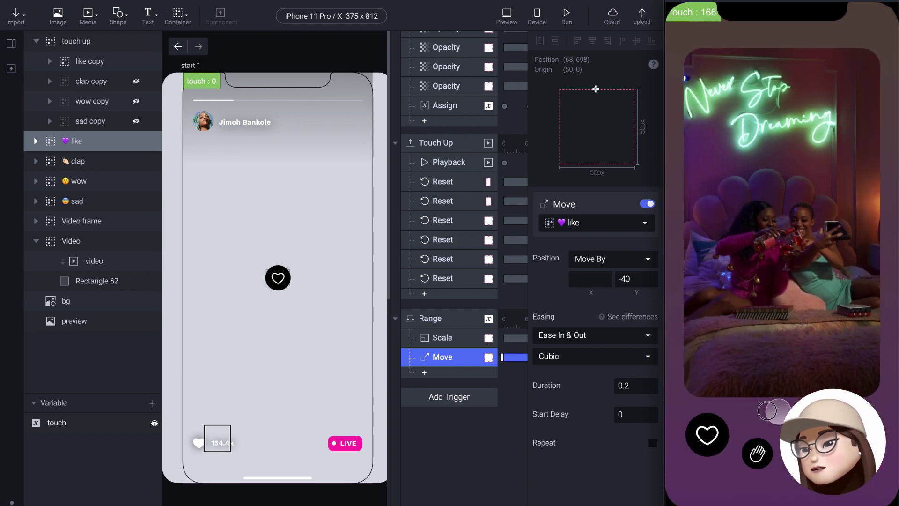
click(447, 322)
click(443, 396)
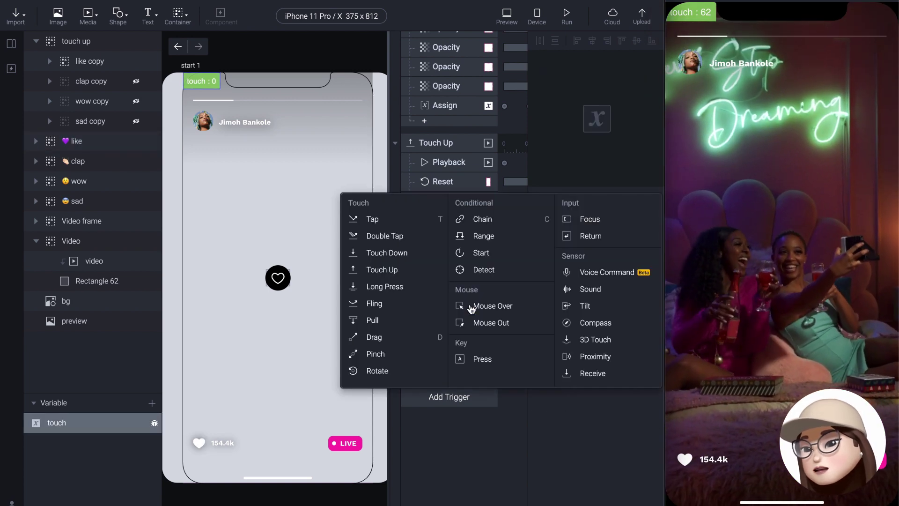
click(468, 236)
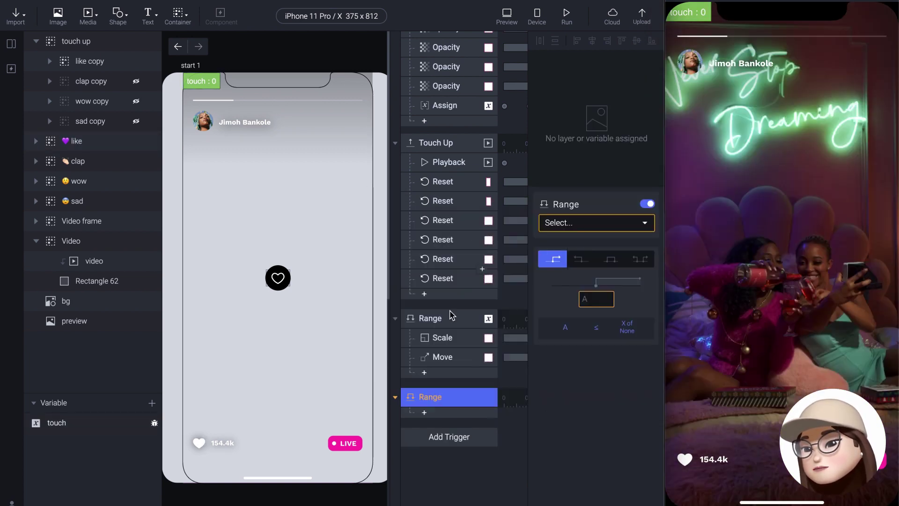
click(642, 261)
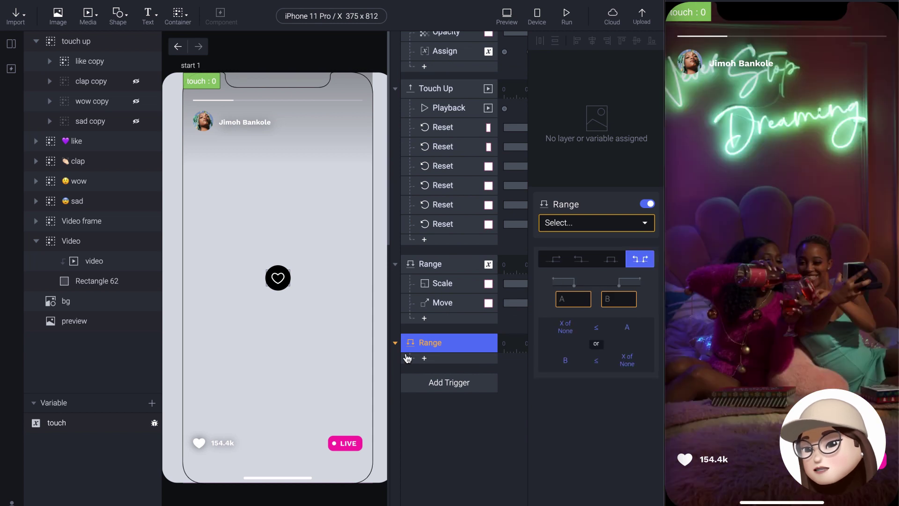
Check the first Range's 43 lower bound and base the new Range on the touch variable.
click(431, 268)
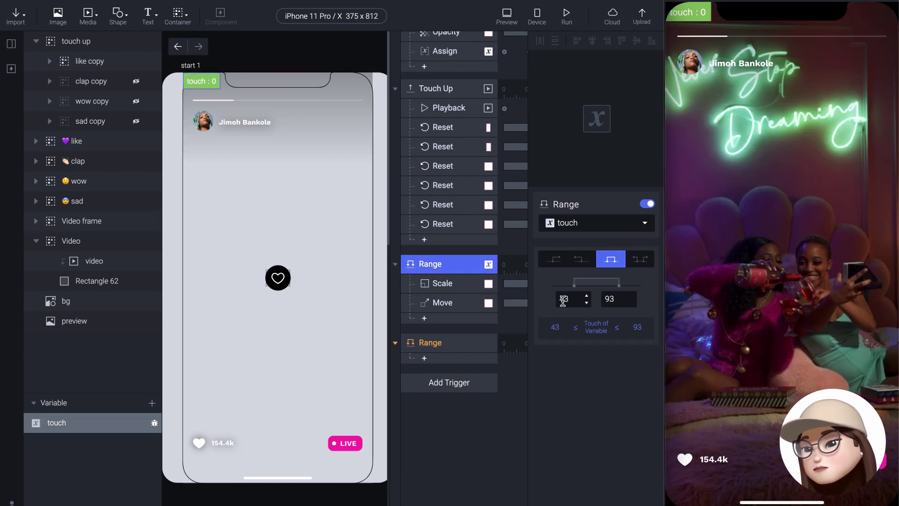
double_click(563, 300)
click(426, 346)
click(569, 298)
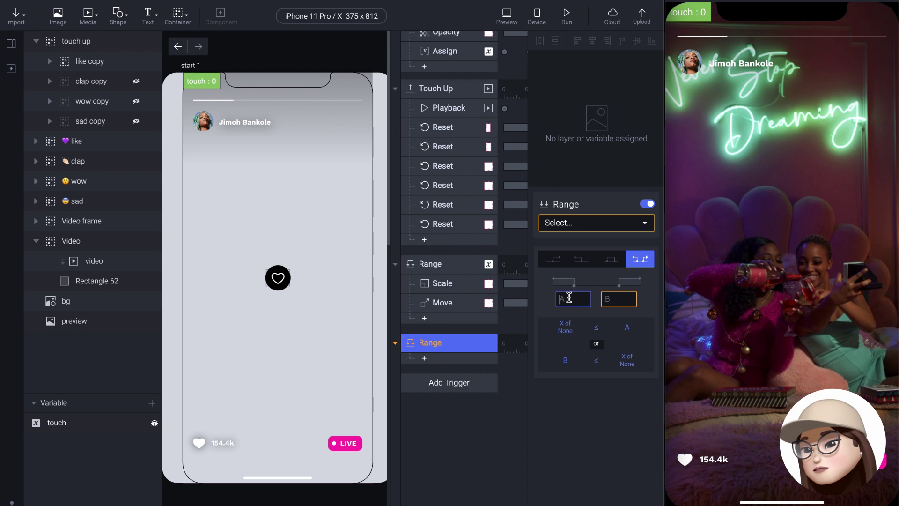
click(580, 221)
click(548, 267)
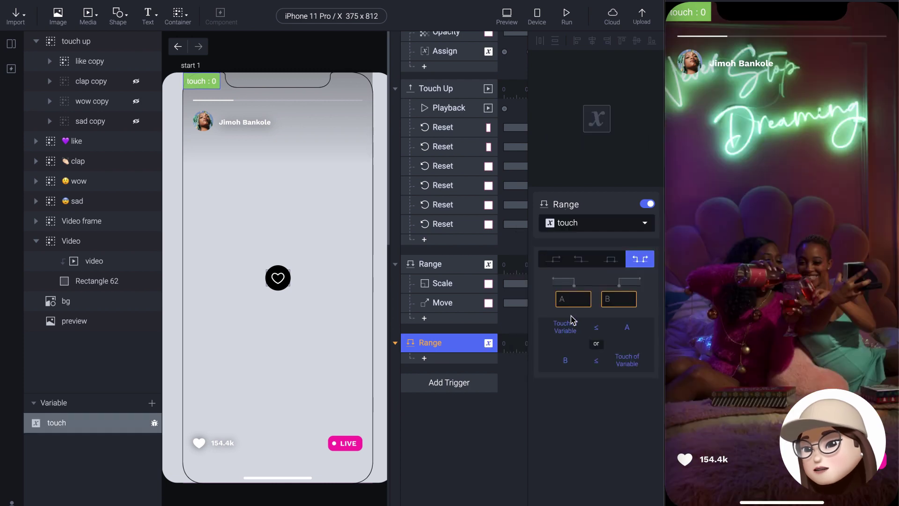
Enter bounds A = 43 and B = 93 for the new Range trigger.
click(566, 300)
text(43)
key(Return)
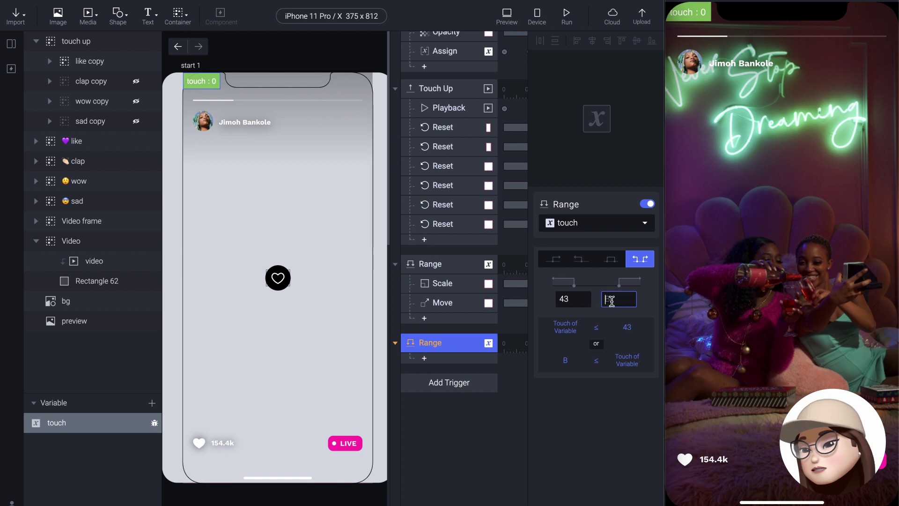
text(93)
key(Return)
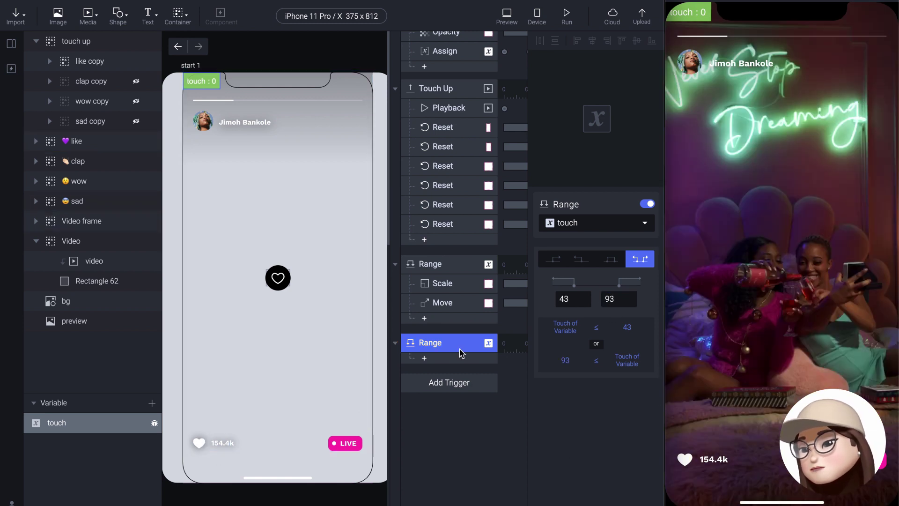
click(435, 288)
Copy the Scale and Move responses into the second Range trigger and set the scale to 100%.
shift+click(436, 303)
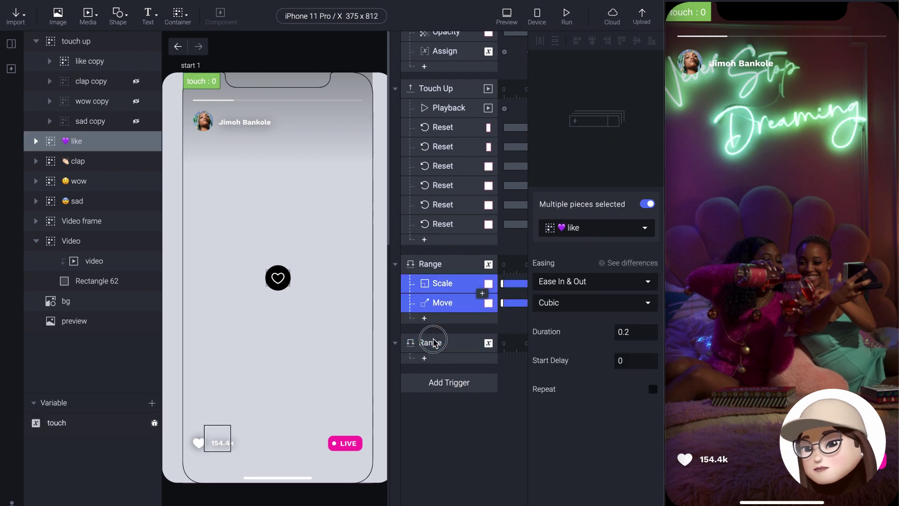
key(ctrl+c)
click(427, 342)
key(ctrl+v)
click(428, 368)
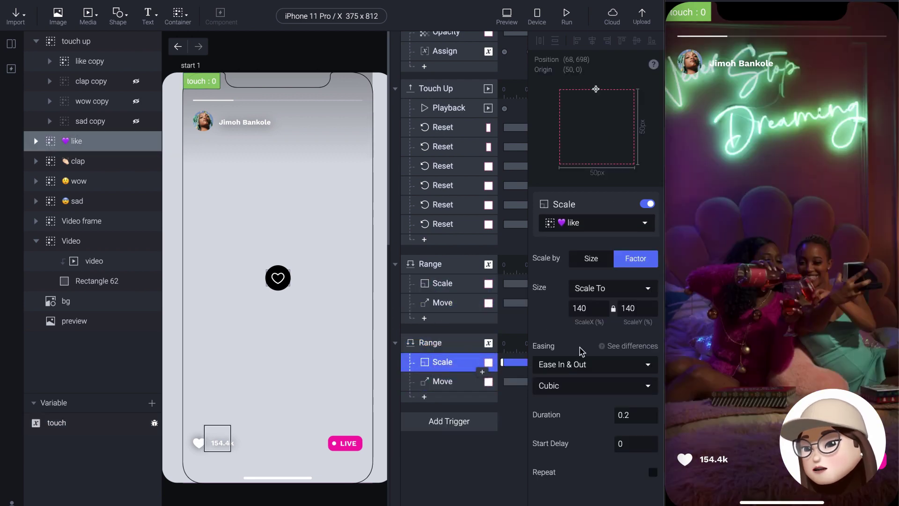
double_click(629, 309)
text(140)
key(Return)
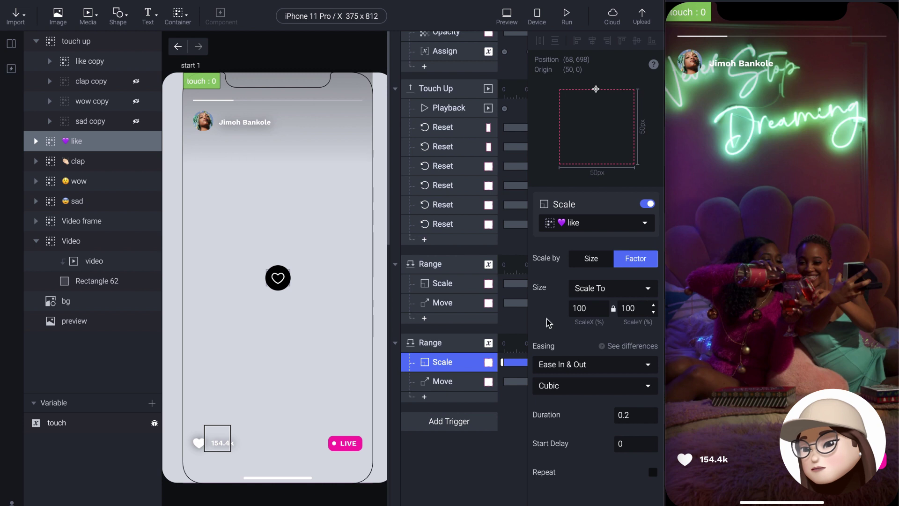
Switch the copied Move to Move To with Y 698, the like layer's original position.
click(478, 377)
click(606, 259)
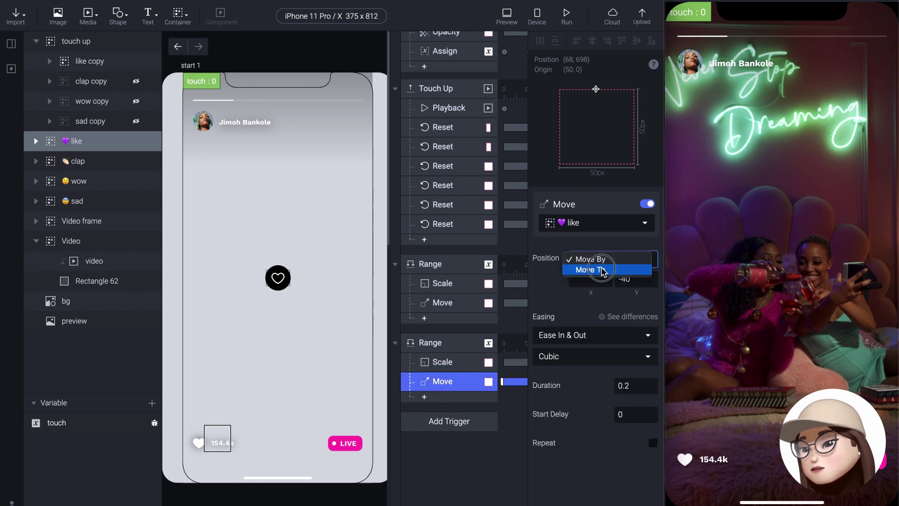
click(599, 269)
double_click(635, 281)
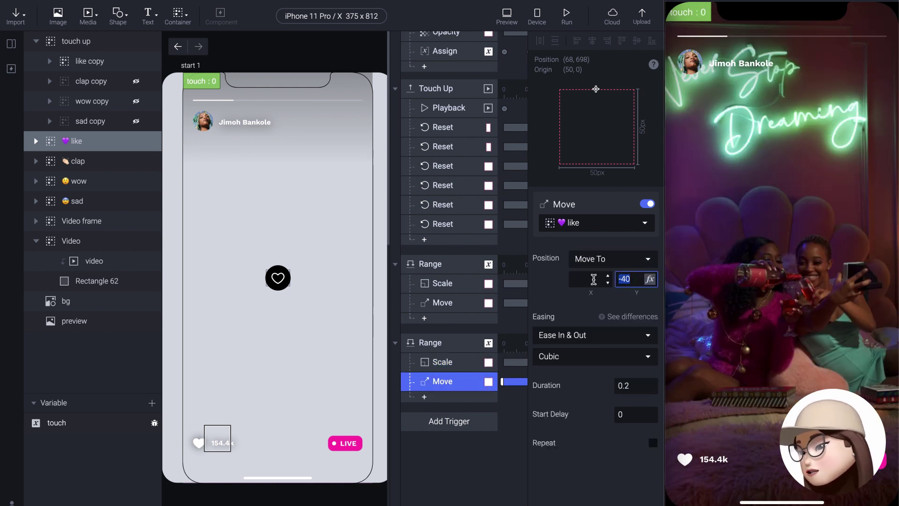
text(698)
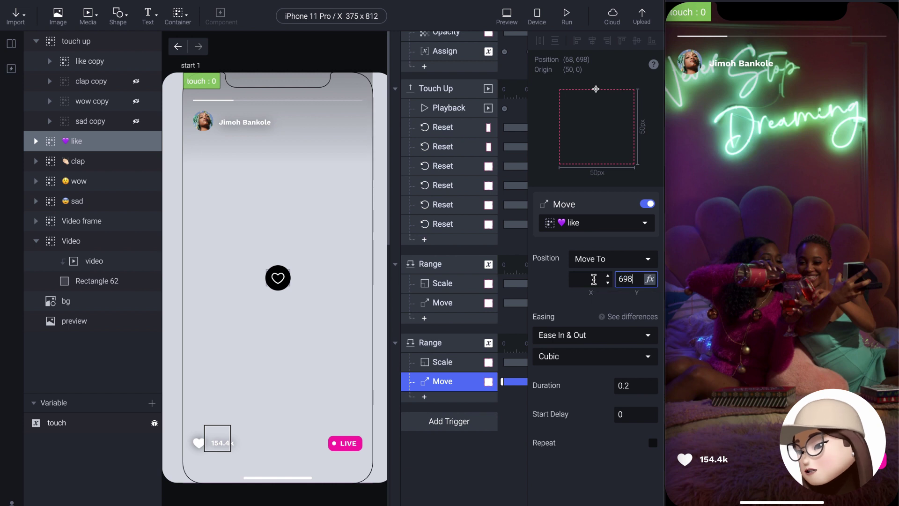
click(75, 141)
double_click(626, 234)
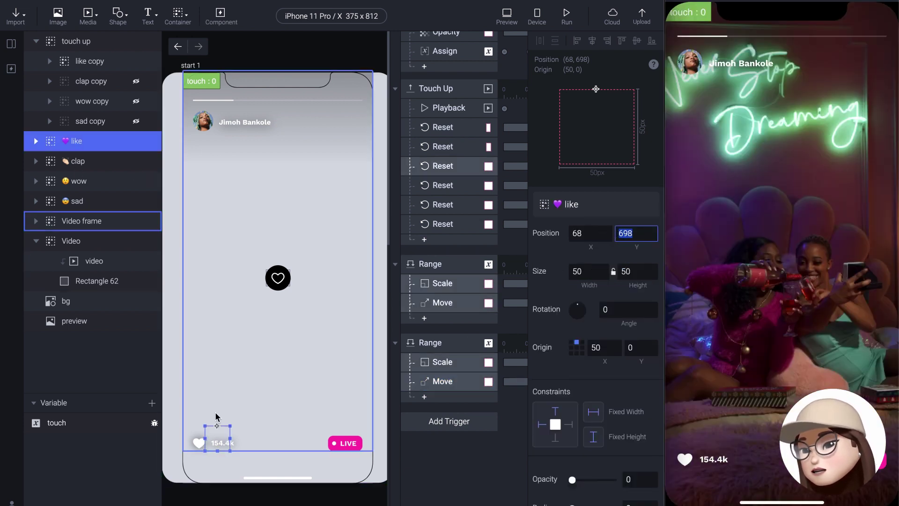
Slide a held touch onto the like reaction in the preview to check it enlarges and shrinks back.
click(781, 284)
drag(819, 286, 775, 431)
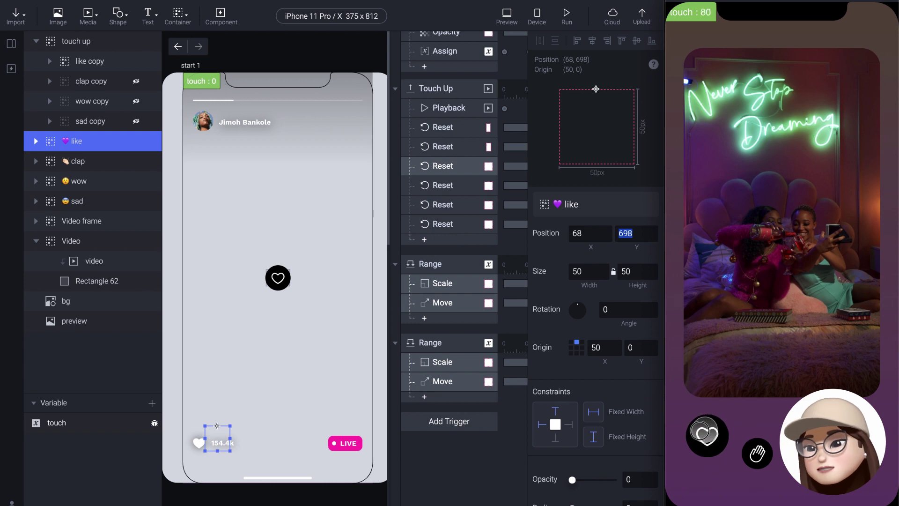
drag(696, 427, 698, 429)
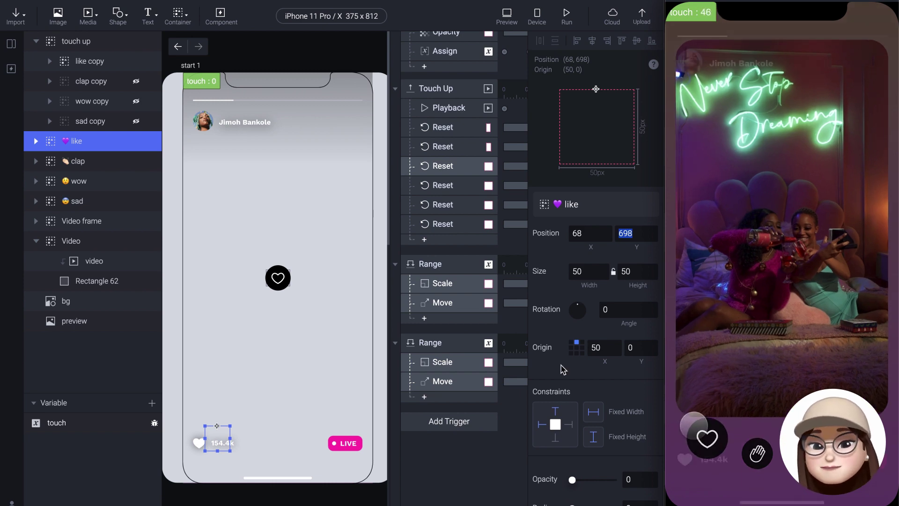
scroll(449, 271, up, 2)
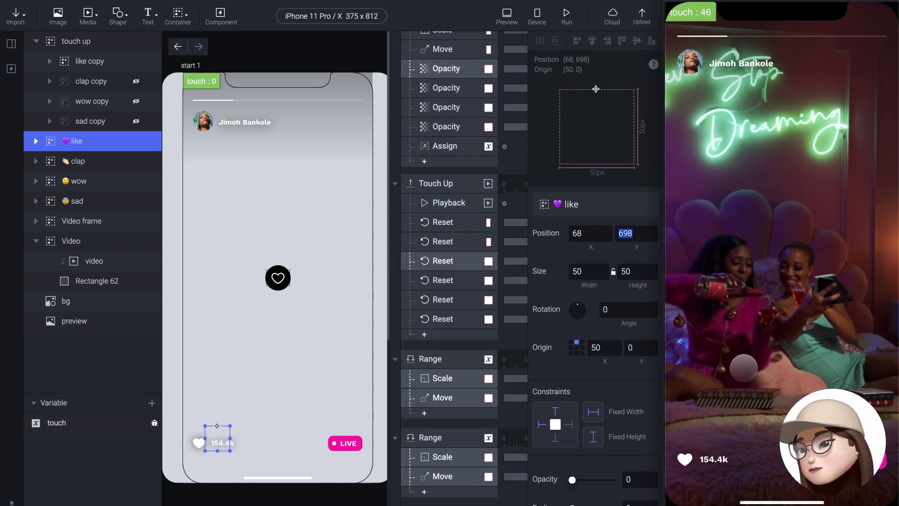
drag(702, 438, 707, 402)
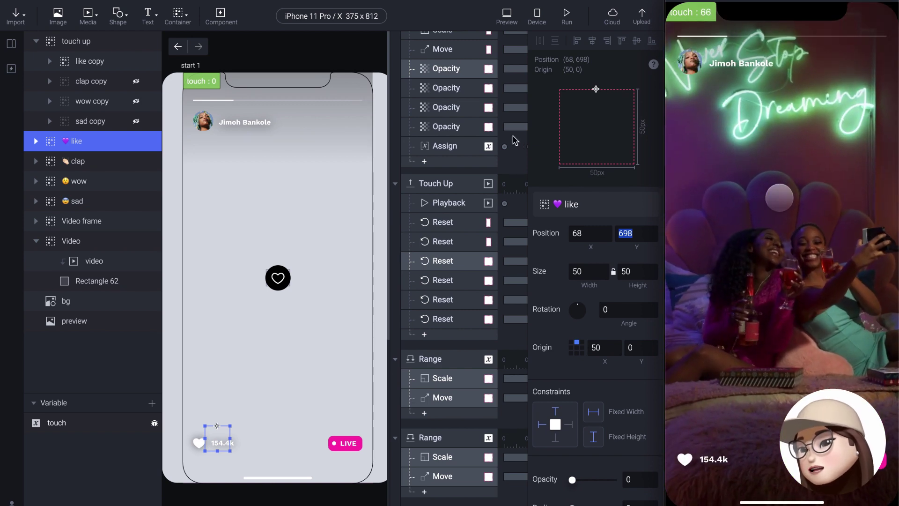
Add a Condition response under Touch Up that compares the touch variable.
click(154, 428)
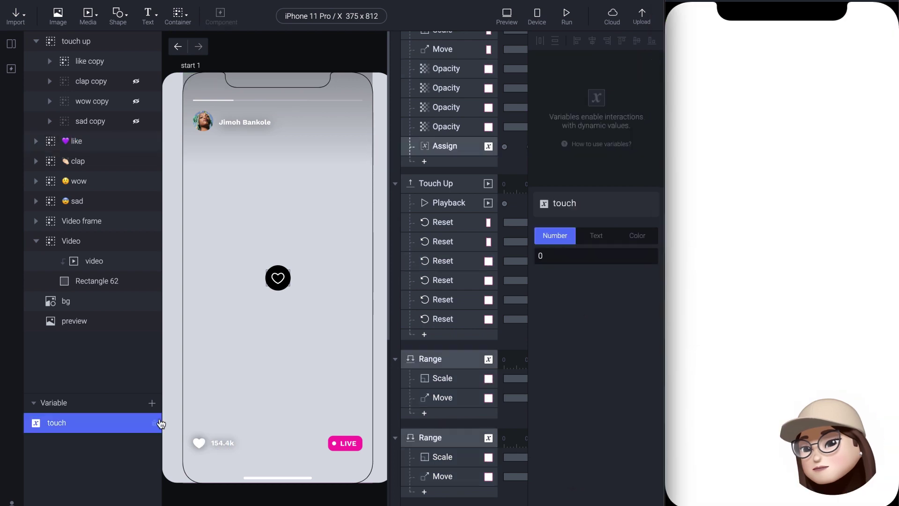
scroll(466, 408, up, 3)
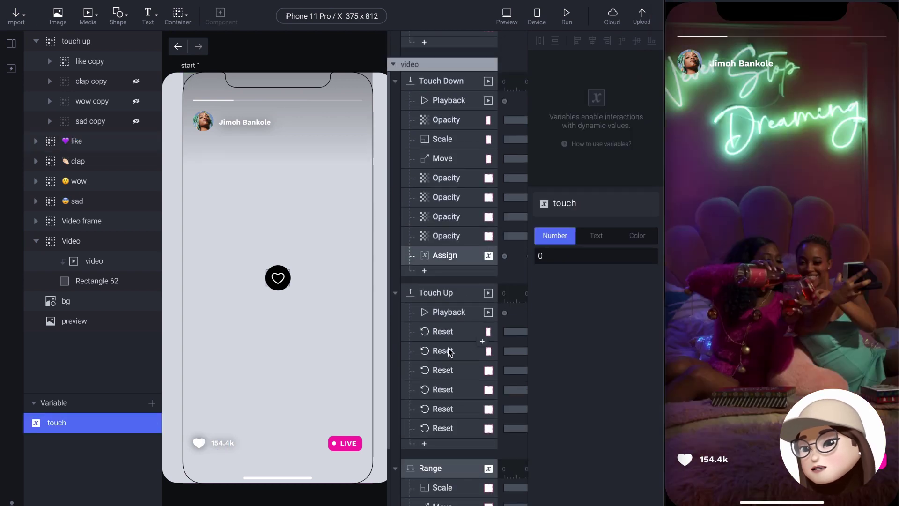
scroll(445, 311, down, 3)
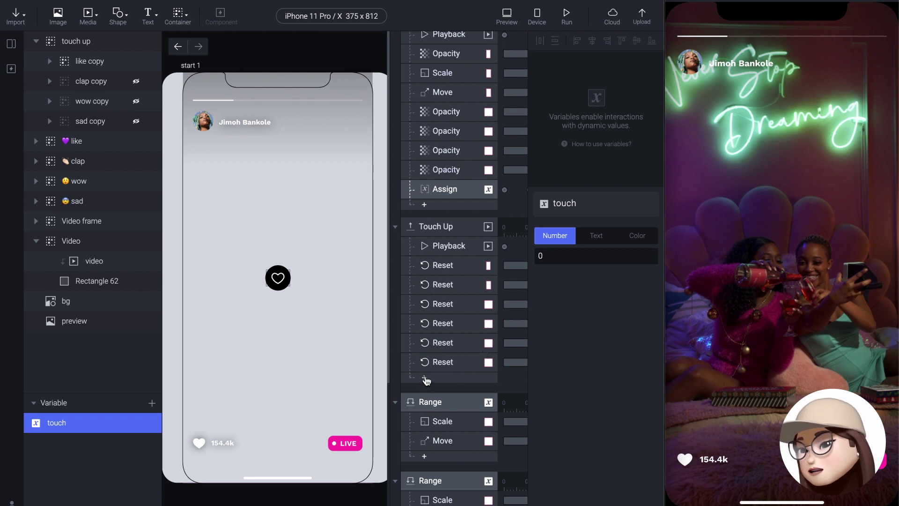
click(426, 380)
click(524, 364)
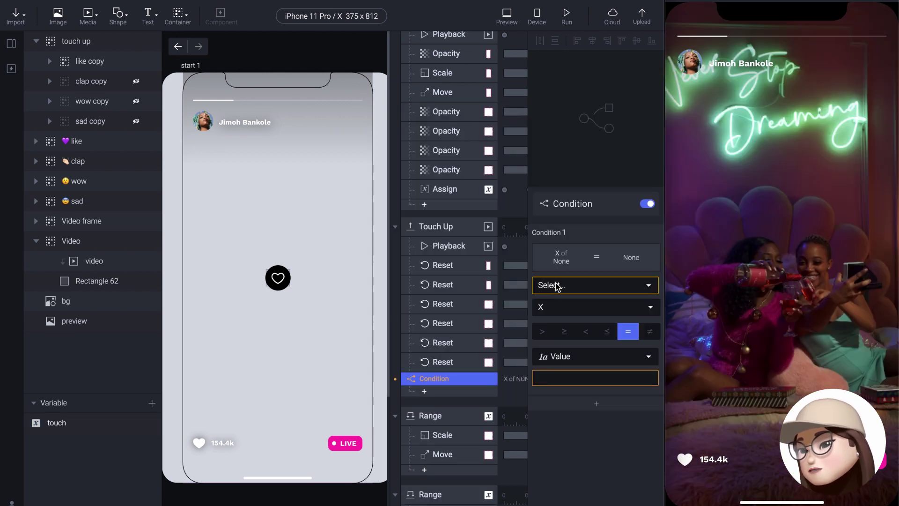
click(557, 285)
click(554, 350)
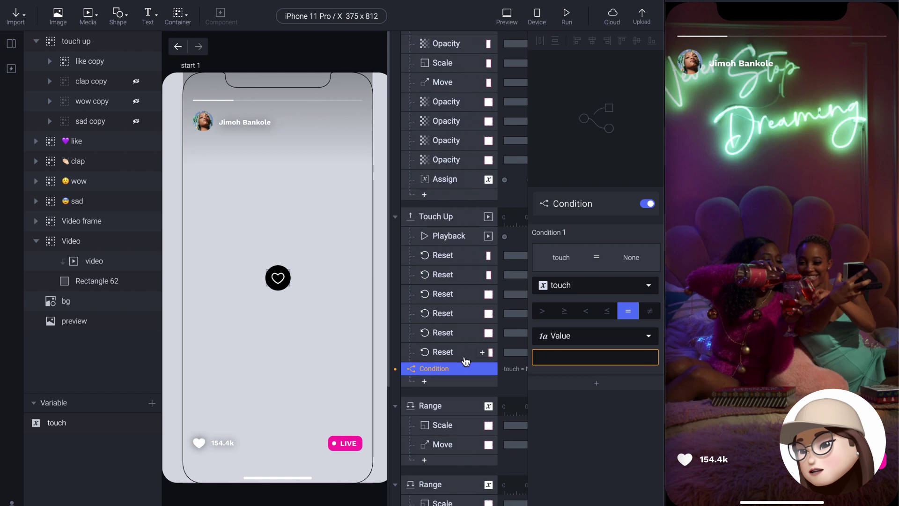
Review the Range trigger's touch bounds of 43 and 93.
scroll(465, 361, down, 2)
click(432, 347)
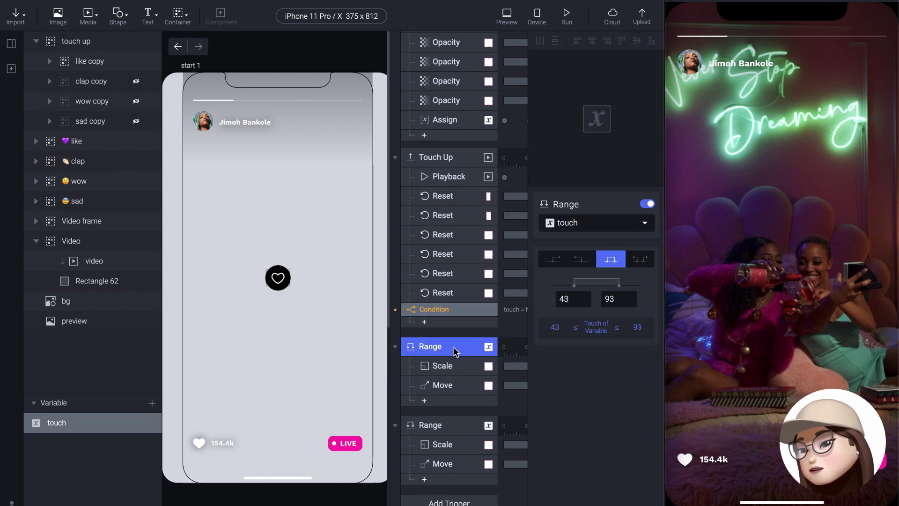
click(422, 311)
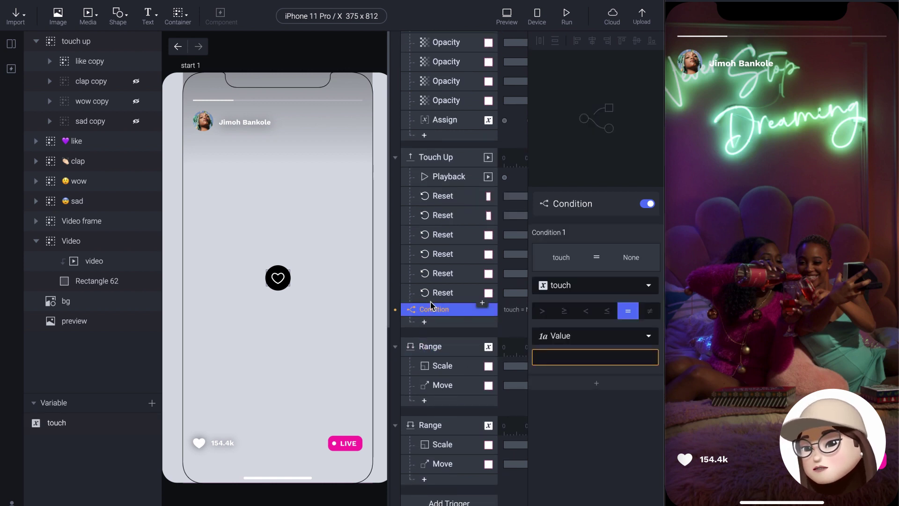
scroll(431, 305, down, 1)
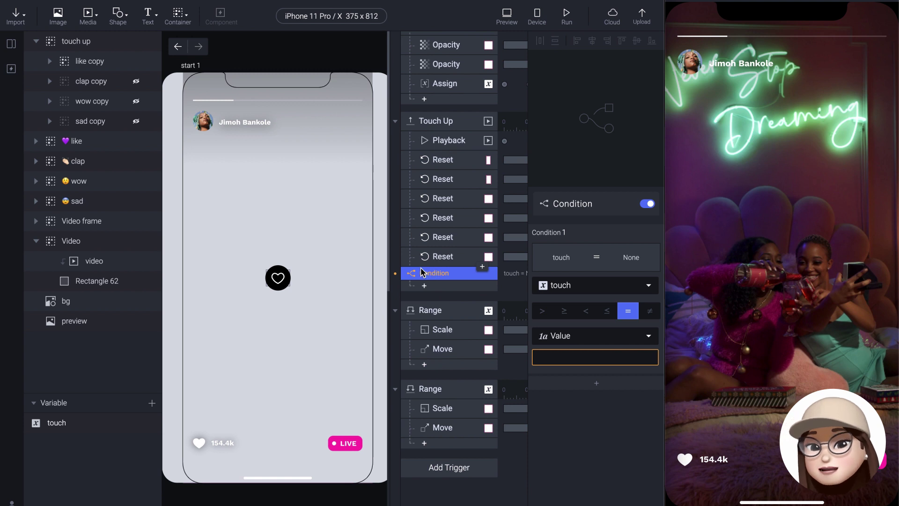
click(443, 318)
click(569, 299)
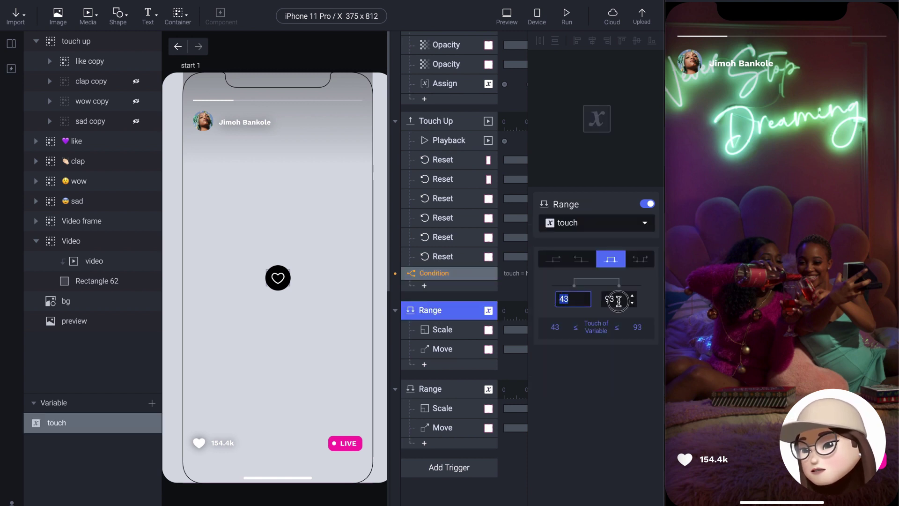
click(619, 301)
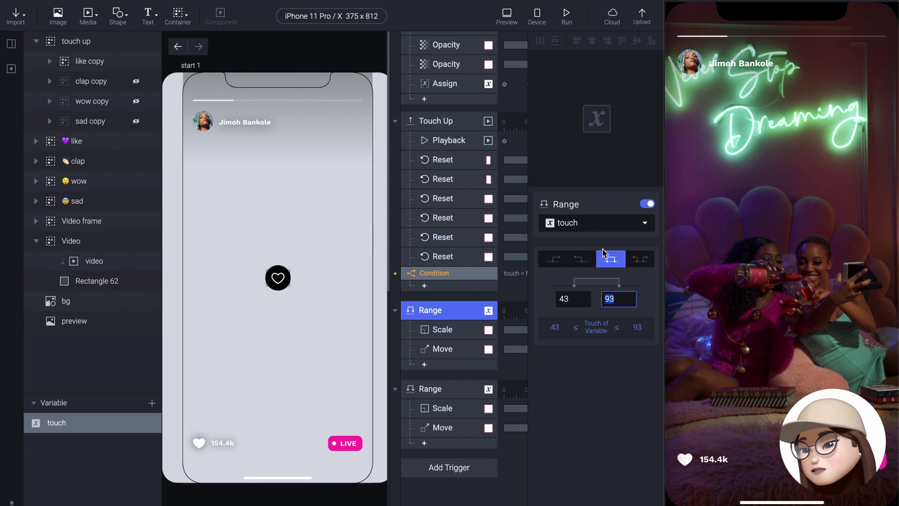
click(430, 274)
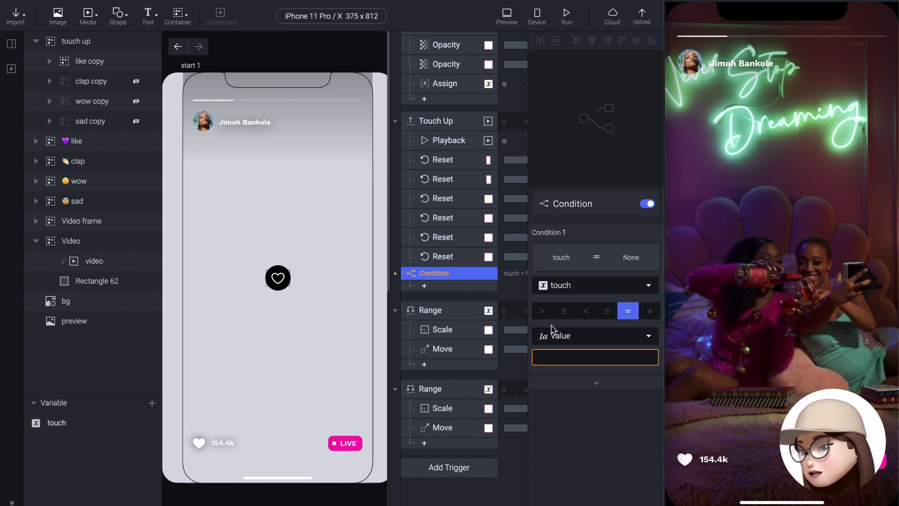
Set Condition 1 to touch > 43 and Condition 2 to touch < 93.
click(586, 312)
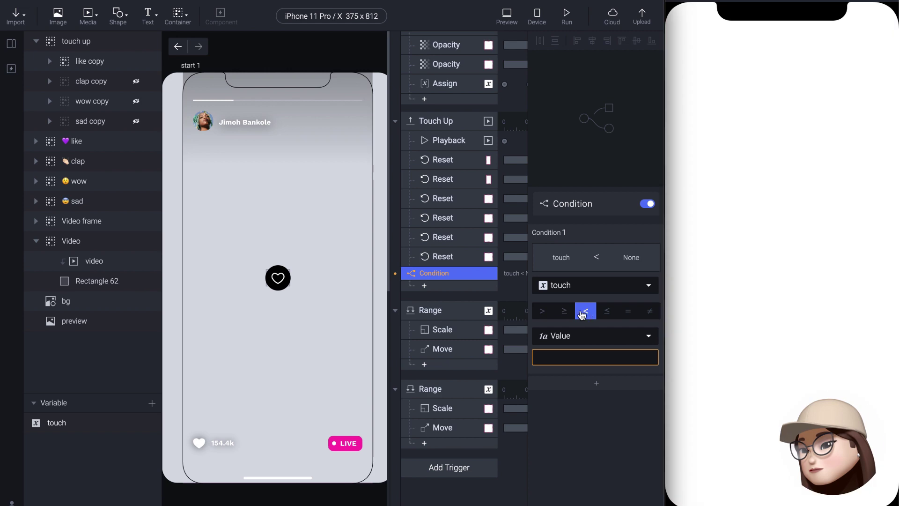
click(543, 313)
click(548, 357)
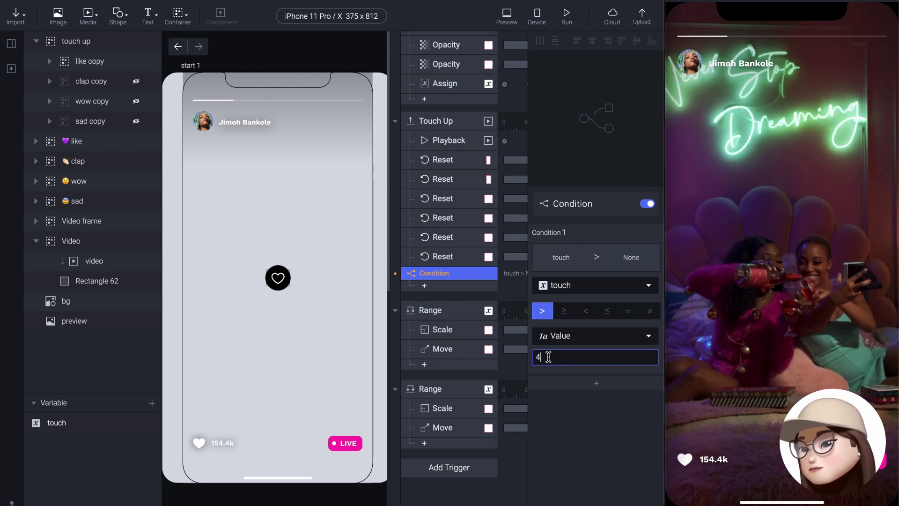
click(562, 386)
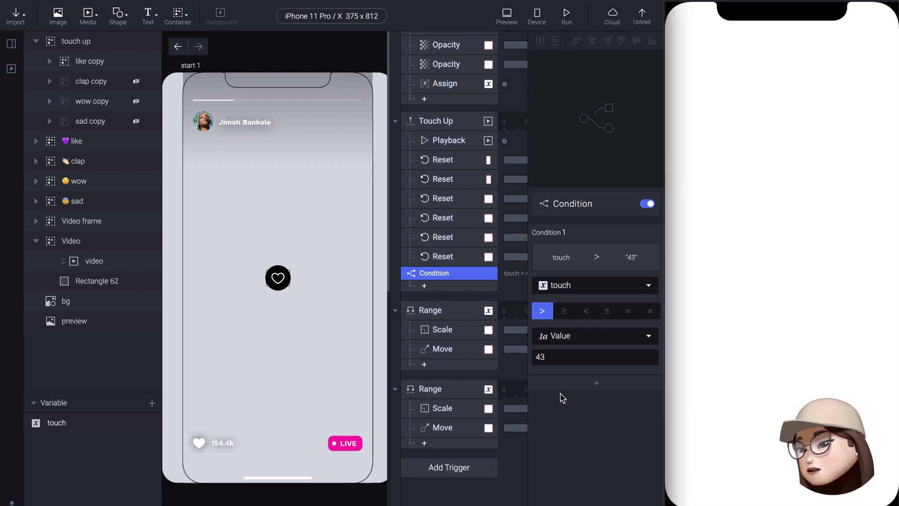
click(575, 390)
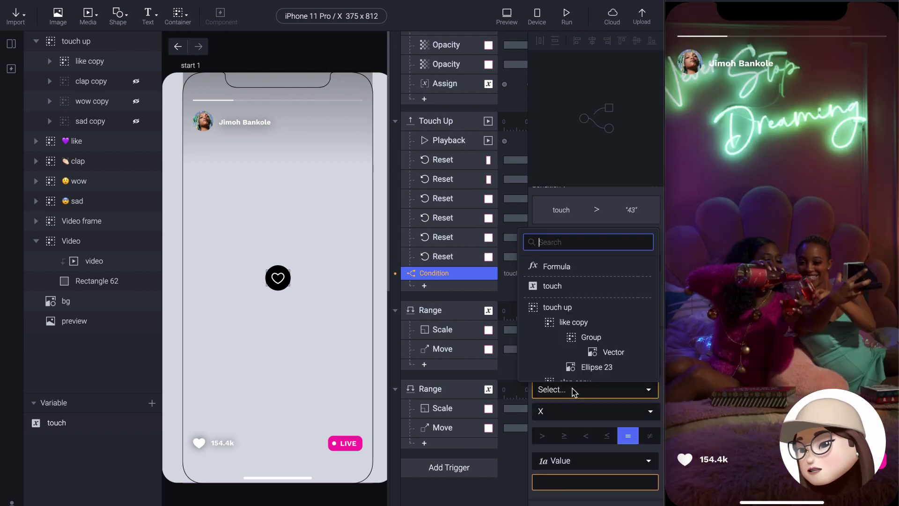
click(569, 286)
click(565, 483)
text(93)
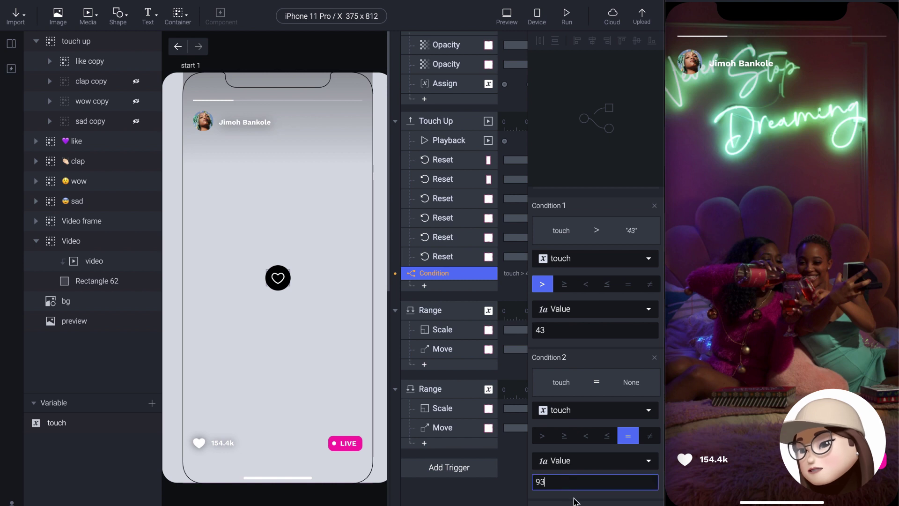
click(585, 435)
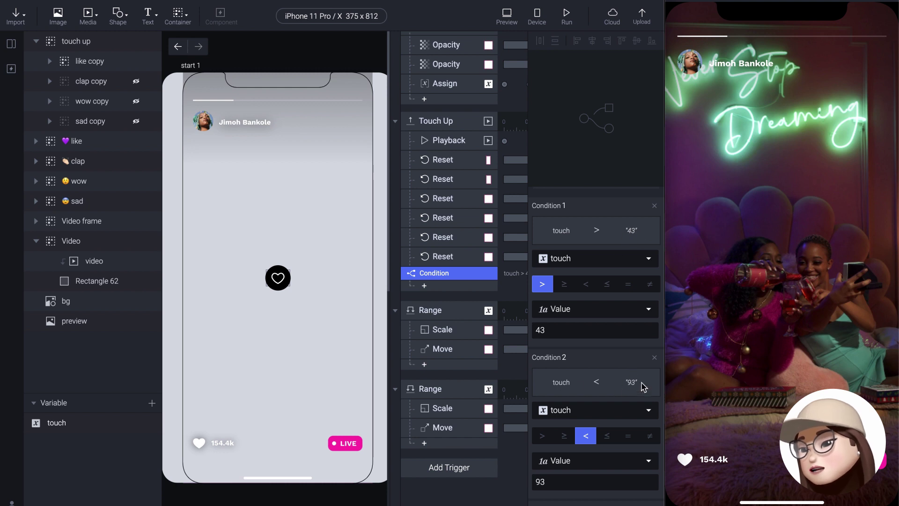
Review the Range bounds and the Touch Up trigger settings against the condition.
click(445, 314)
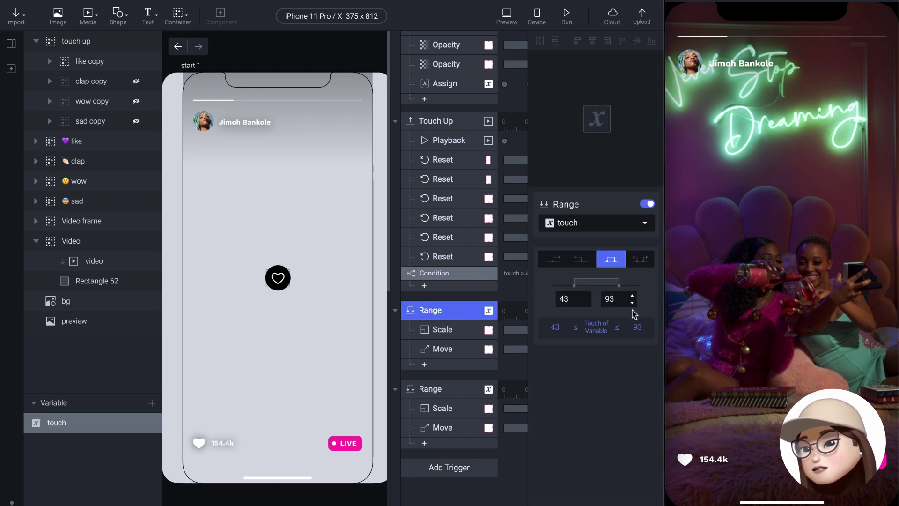
click(430, 275)
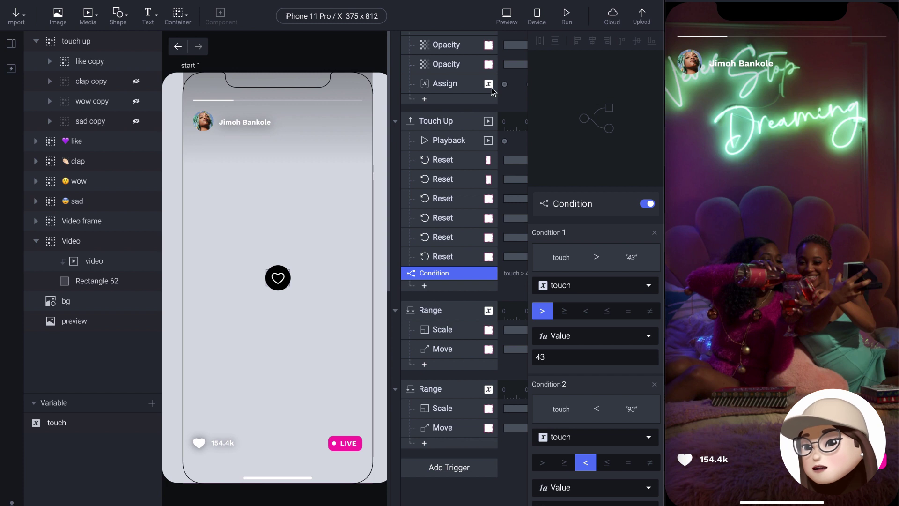
click(440, 122)
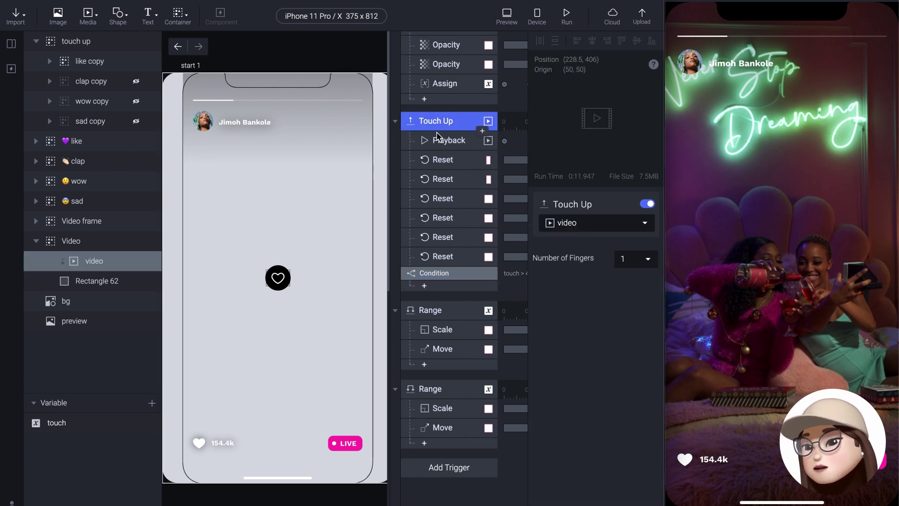
click(427, 276)
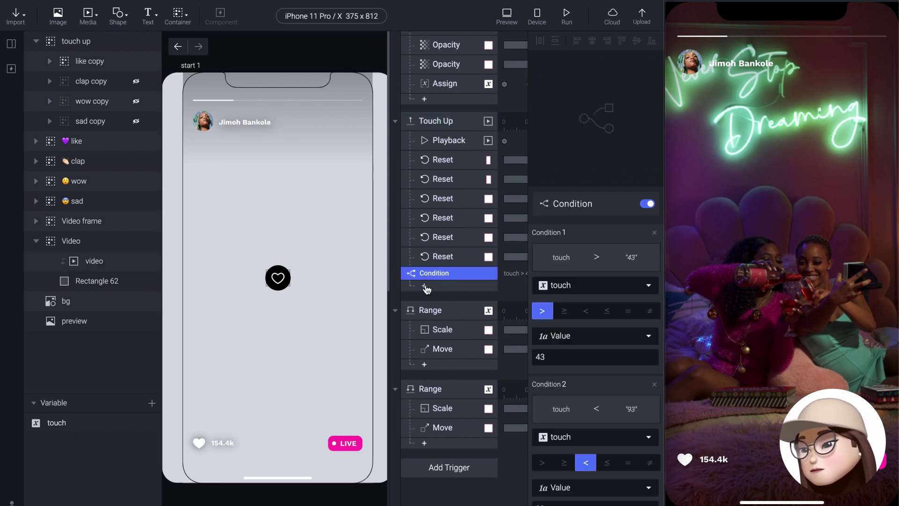
Add a Scale response under the condition, scaling by factor to 140% over 0.6 seconds.
click(425, 286)
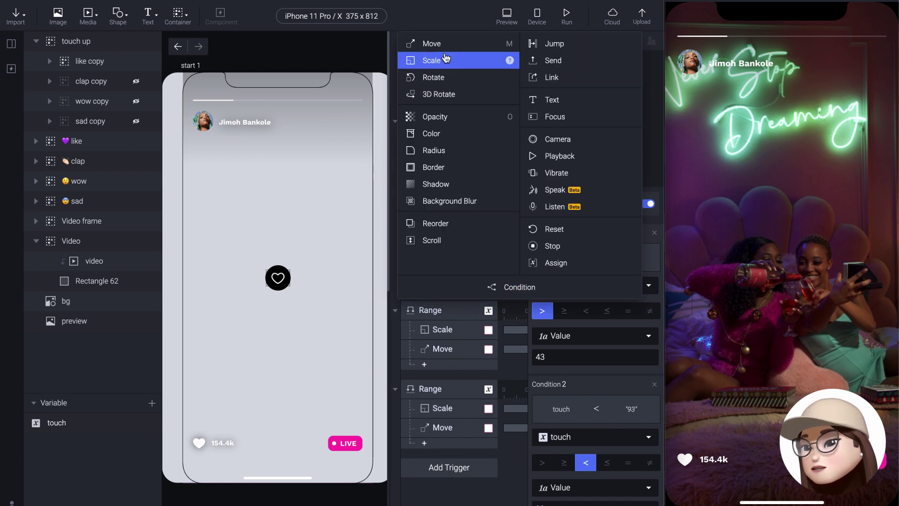
click(431, 60)
click(93, 63)
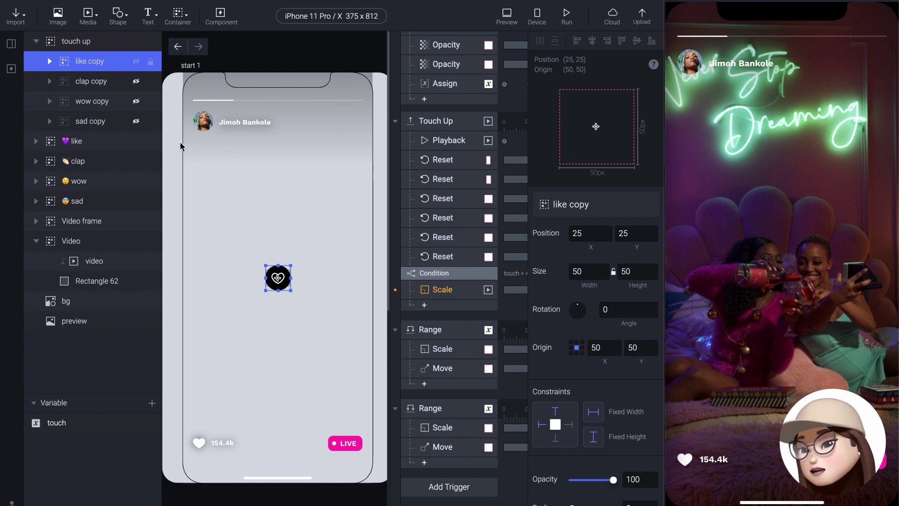
click(436, 289)
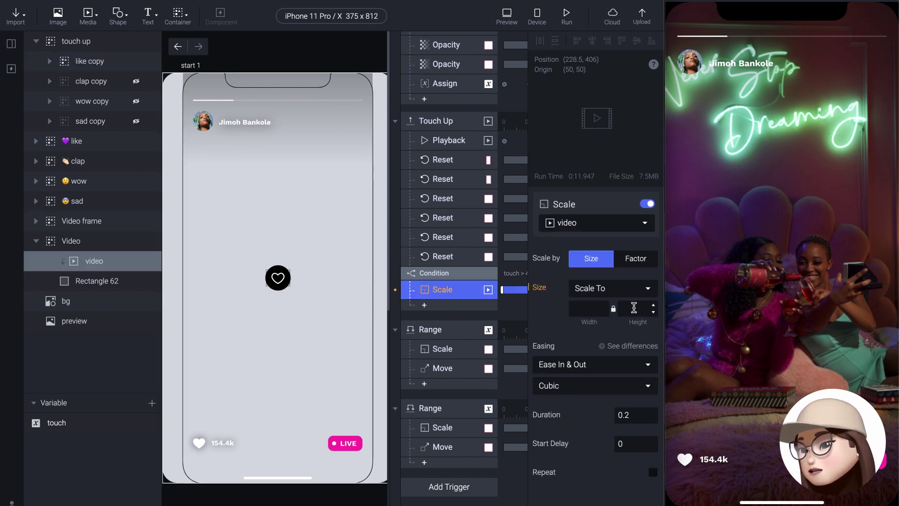
click(635, 258)
drag(594, 308, 551, 313)
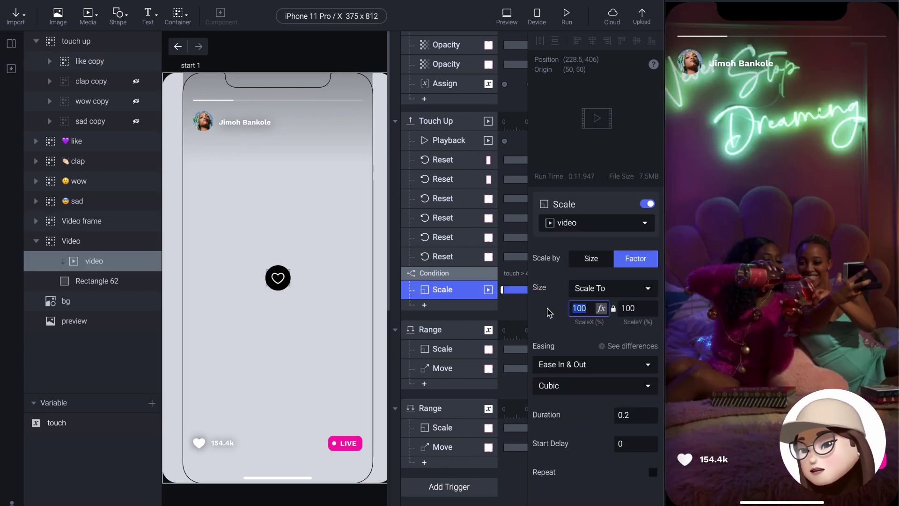
text(140)
key(Return)
click(630, 415)
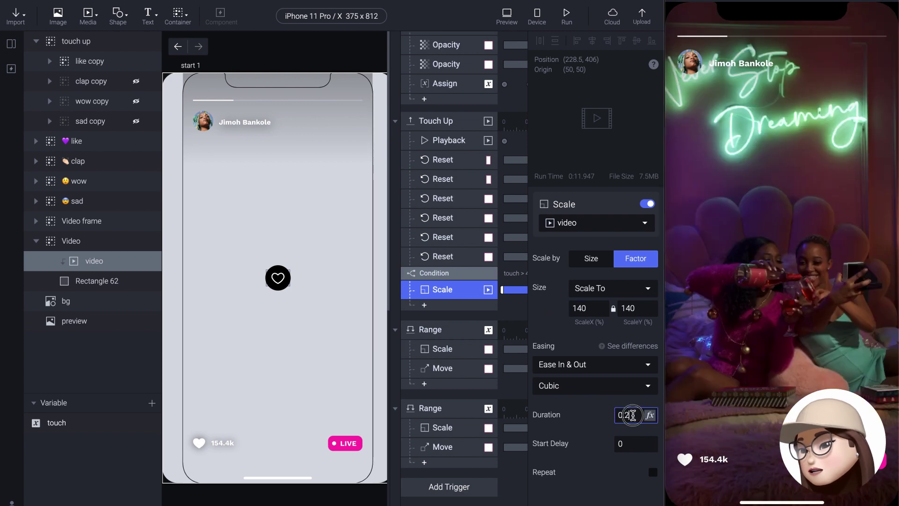
text(0.6)
key(Return)
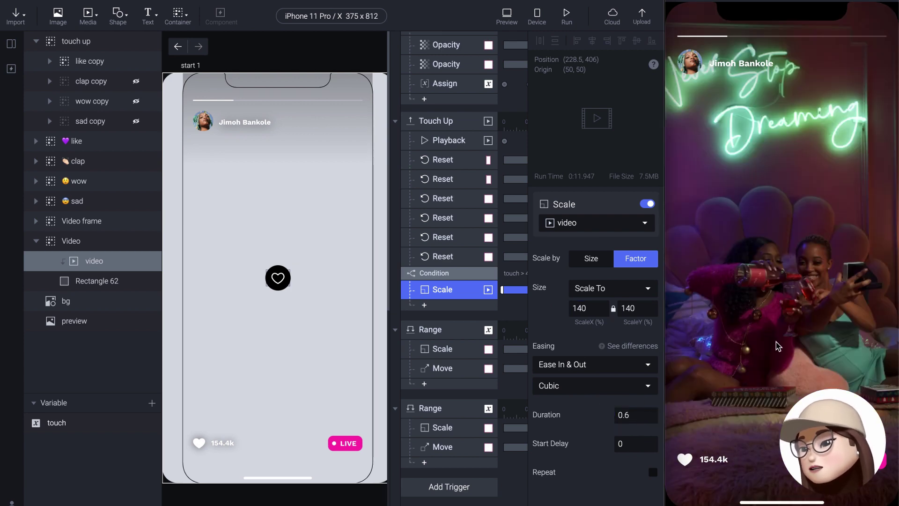
Test the heart in the preview, then set the Scale target to the like copy layer.
click(708, 453)
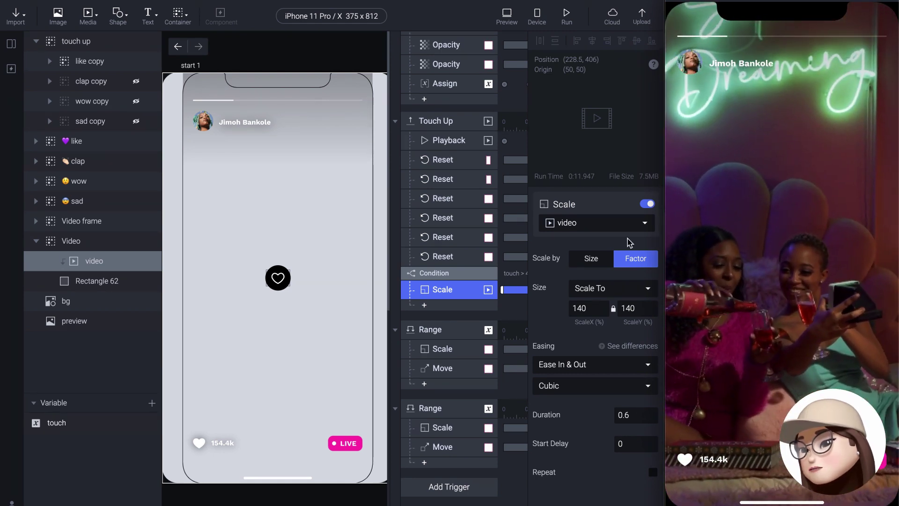
click(580, 229)
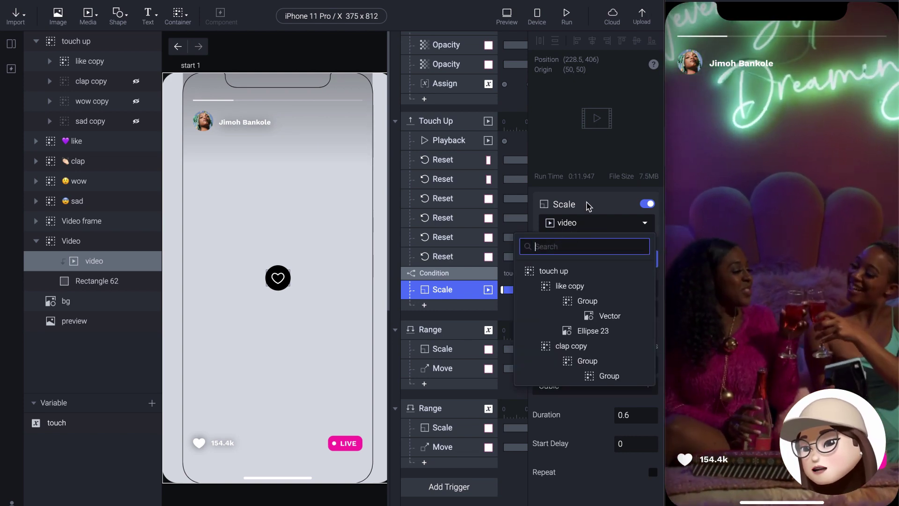
click(572, 208)
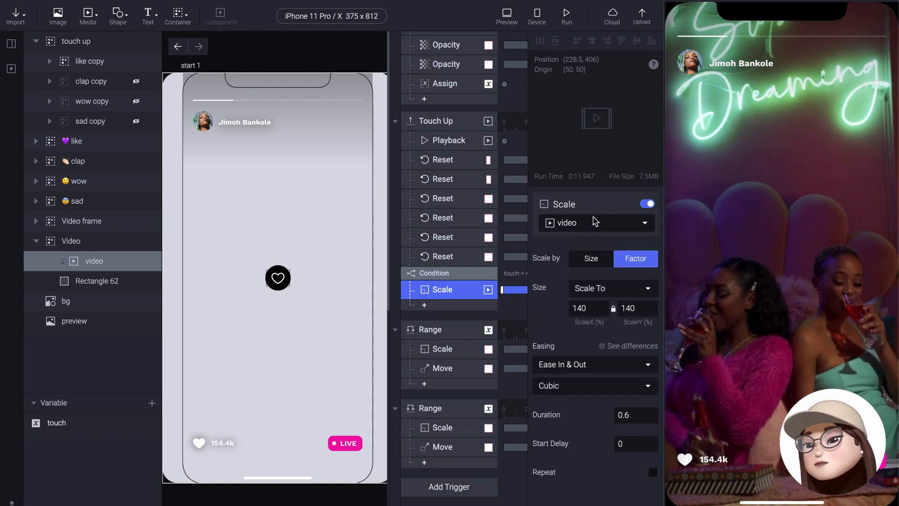
click(568, 223)
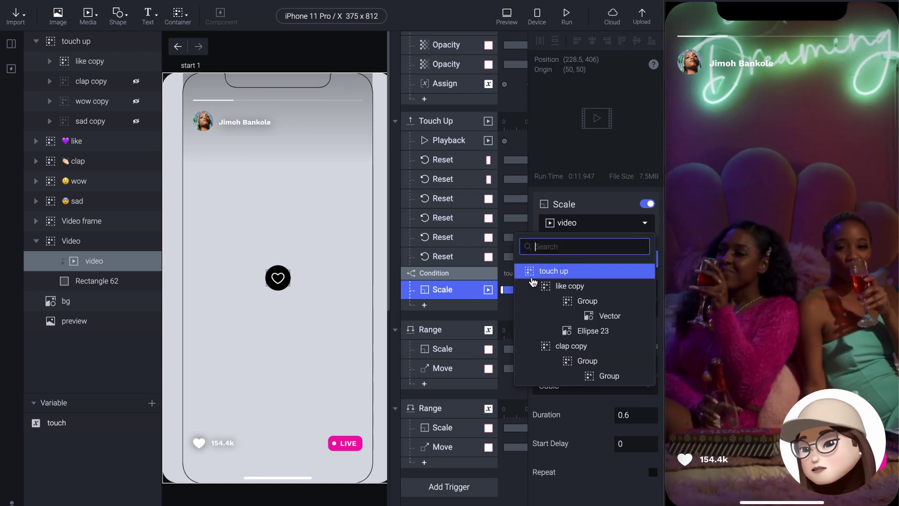
text(like)
click(545, 270)
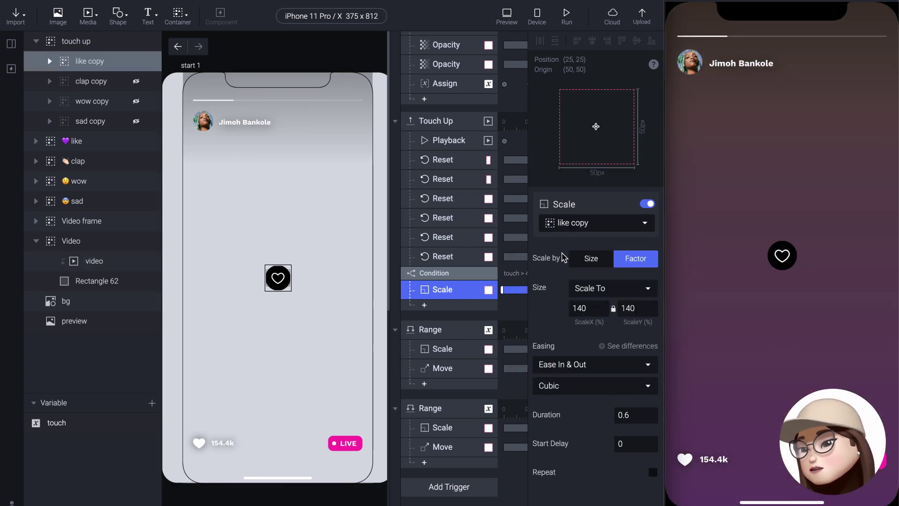
Hold on the video and release over the heart several times to check the pop.
drag(755, 272, 780, 303)
drag(694, 409, 694, 409)
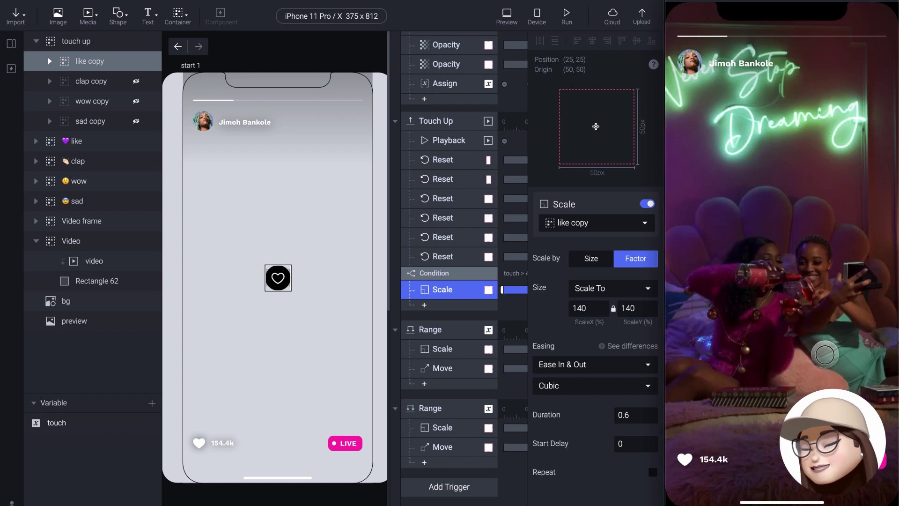
drag(825, 355, 805, 368)
drag(750, 390, 744, 391)
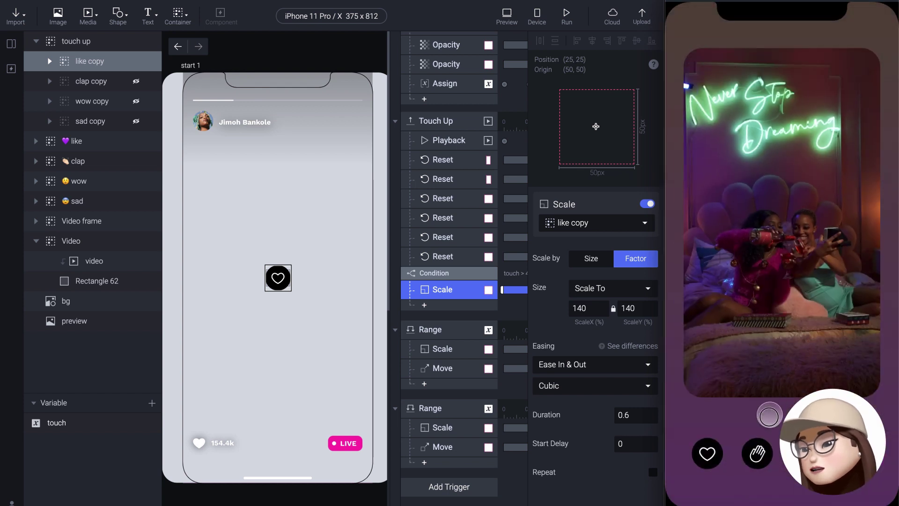
drag(686, 86, 686, 86)
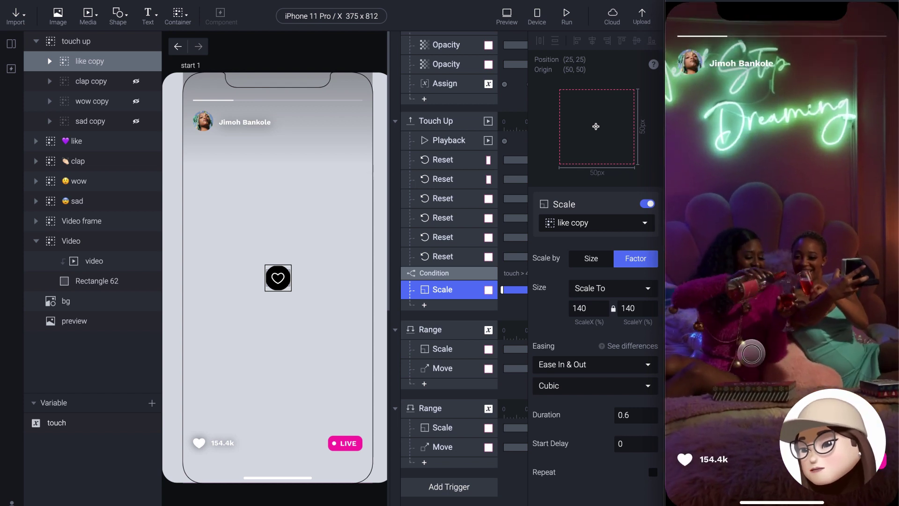
drag(752, 354, 752, 353)
drag(707, 435, 705, 431)
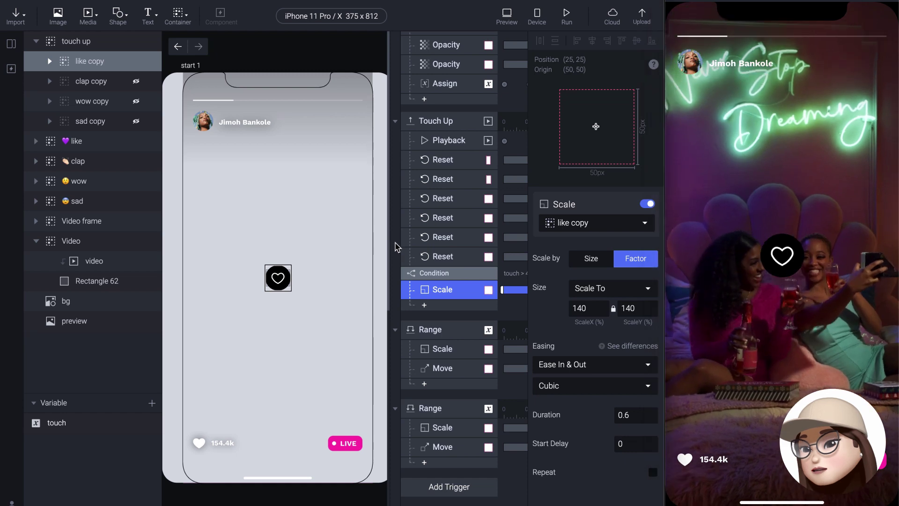
Widen the timeline and add a second Scale response with a 0.6-second start delay.
drag(388, 92, 239, 100)
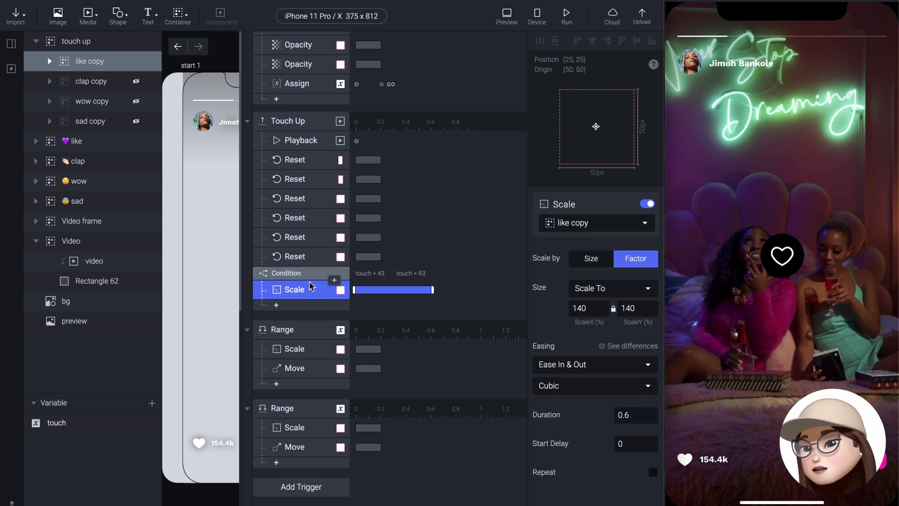
click(318, 305)
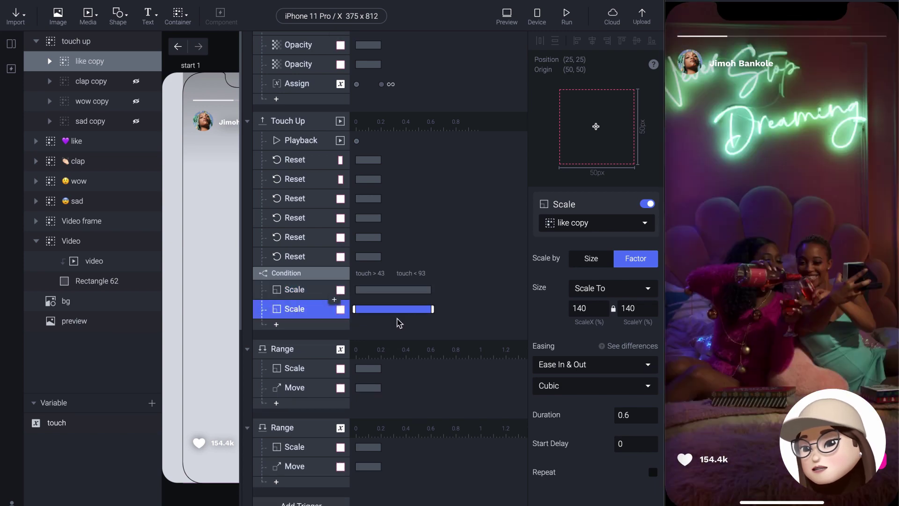
drag(374, 308, 458, 309)
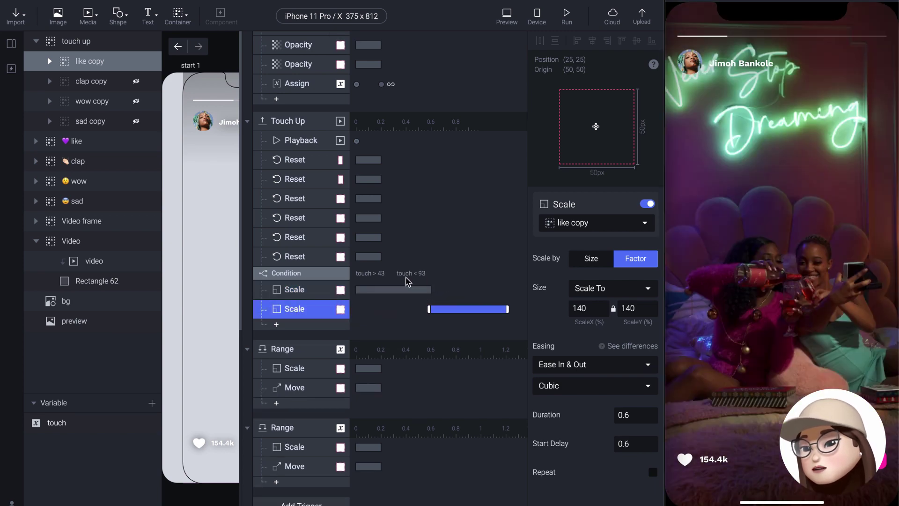
click(634, 443)
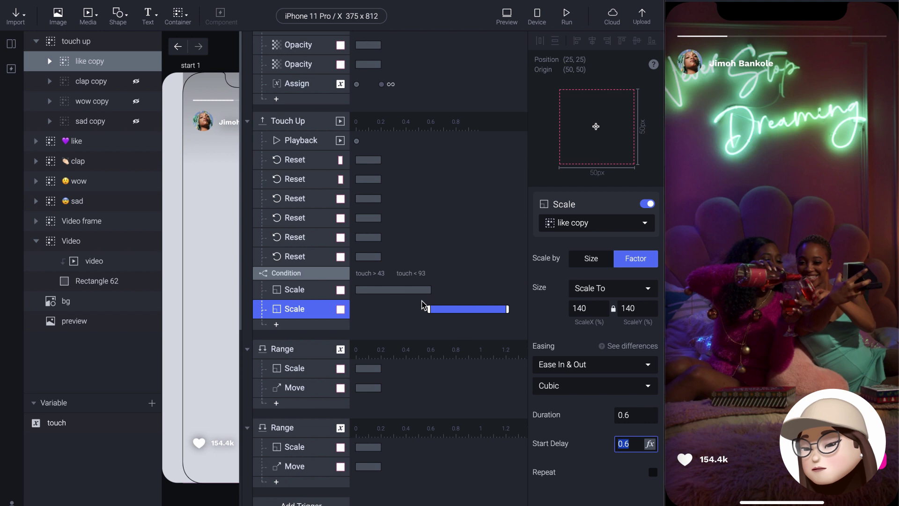
click(460, 311)
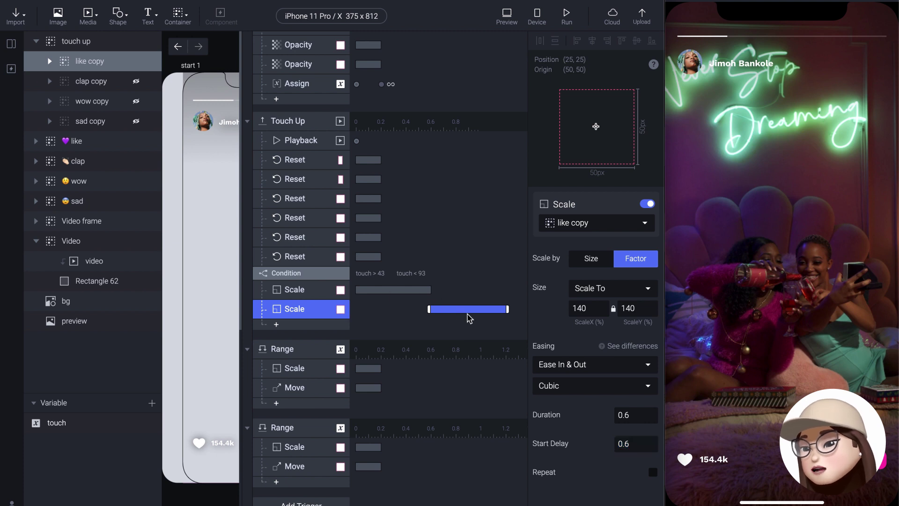
Check the first Scale's timing, set the second Scale to 100%, and test in the preview.
click(283, 292)
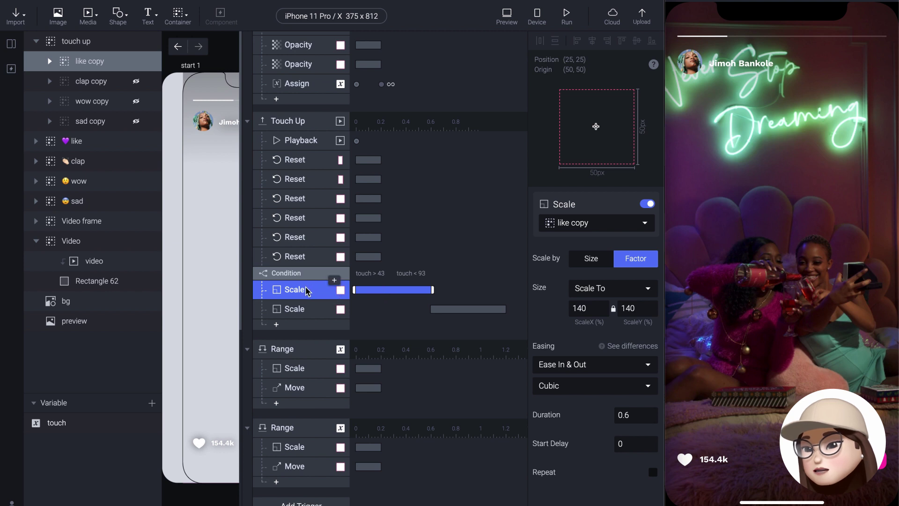
click(295, 310)
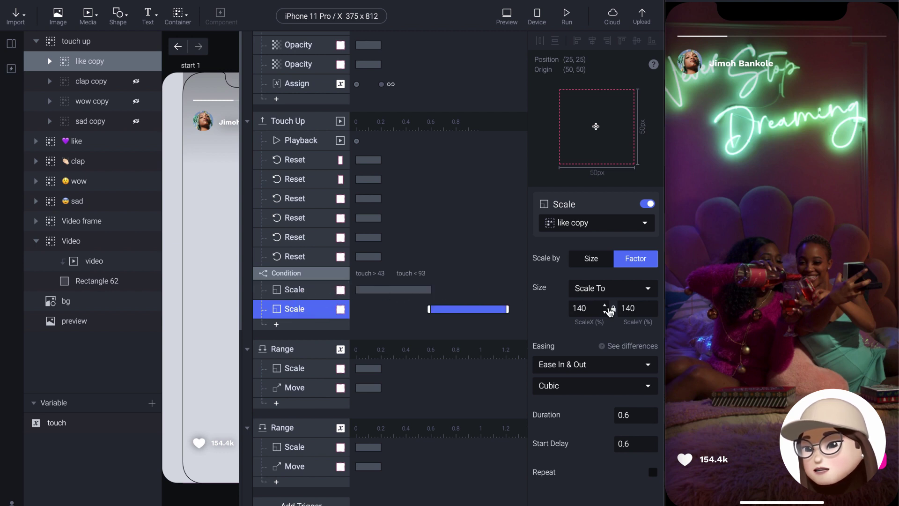
double_click(630, 309)
text(100)
key(Return)
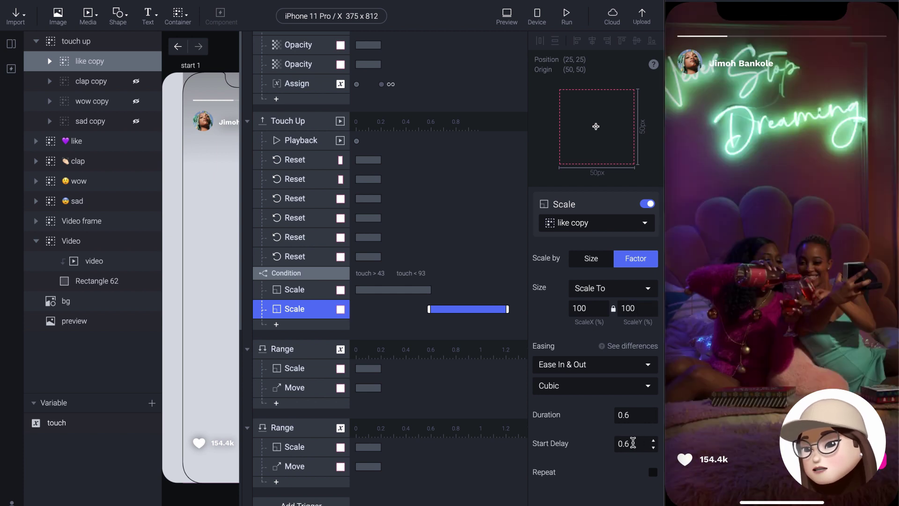
double_click(626, 415)
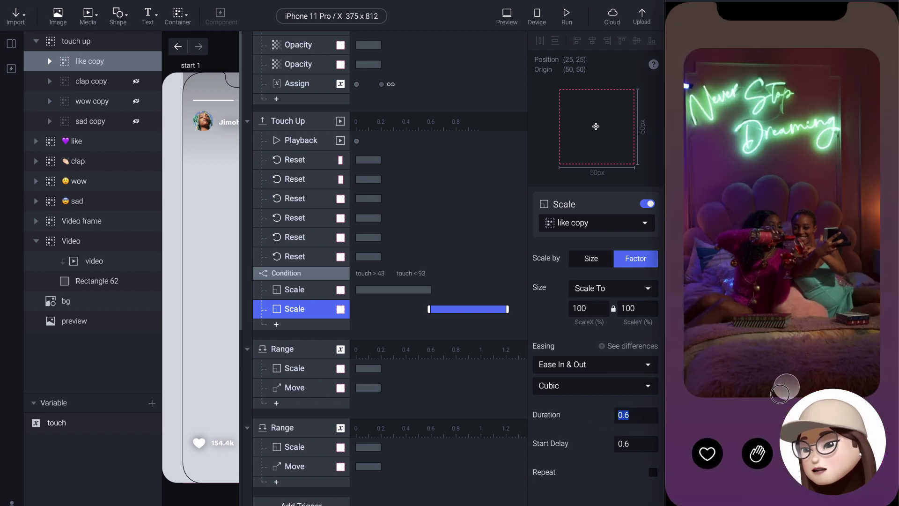
click(706, 418)
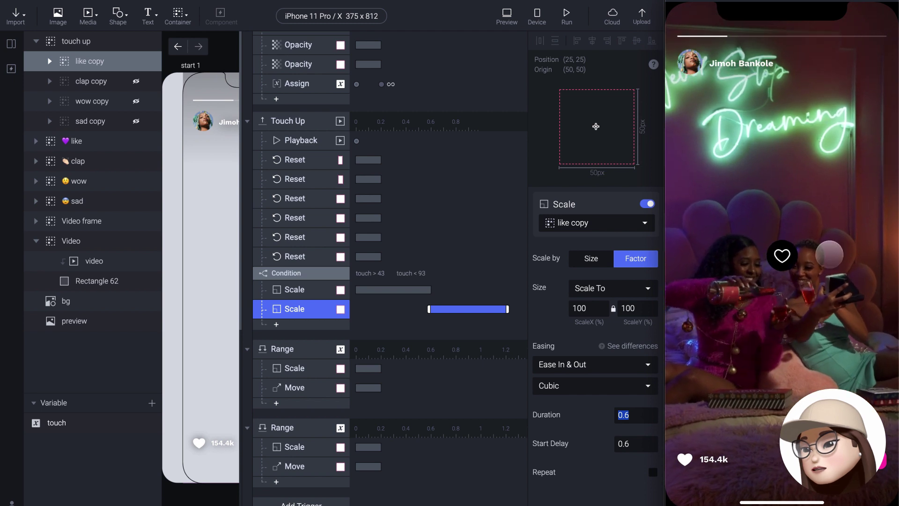
Change the second Scale's ScaleX and ScaleY to 0 and confirm the heart disappears after popping.
click(627, 308)
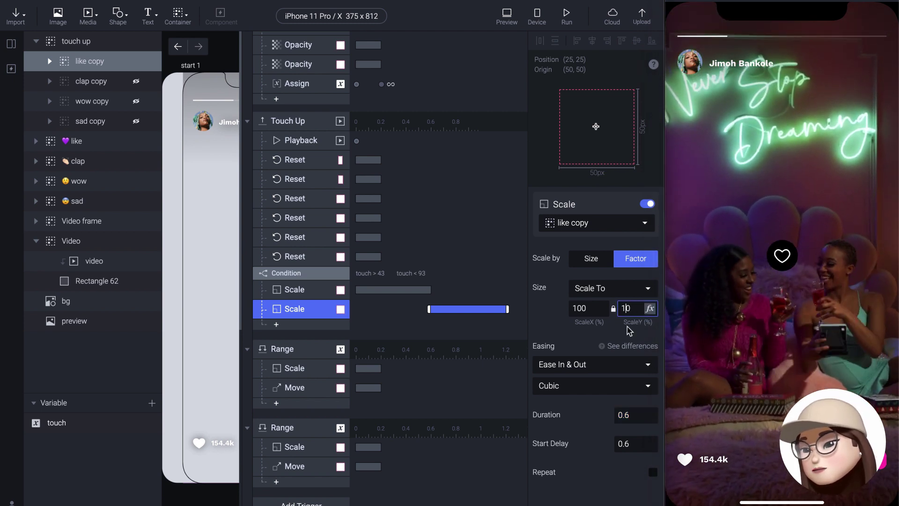
key(BackSpace)
click(582, 309)
text(0)
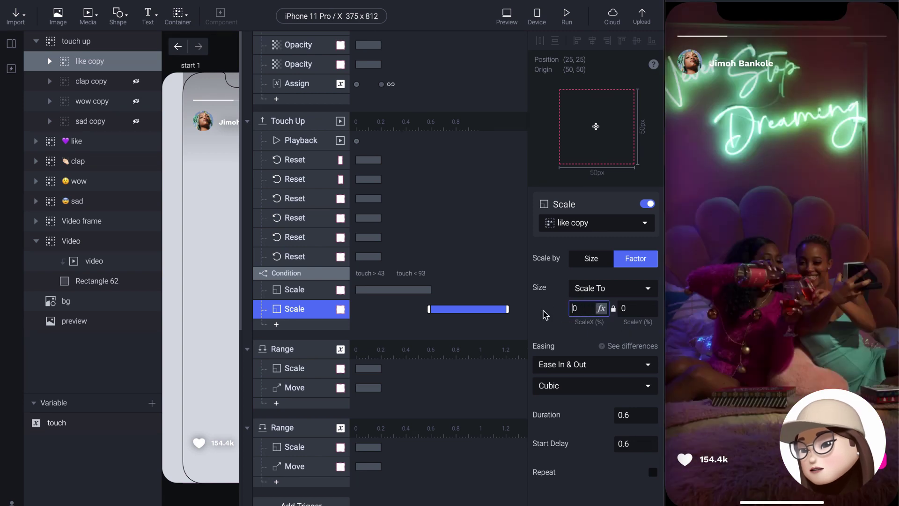
click(818, 357)
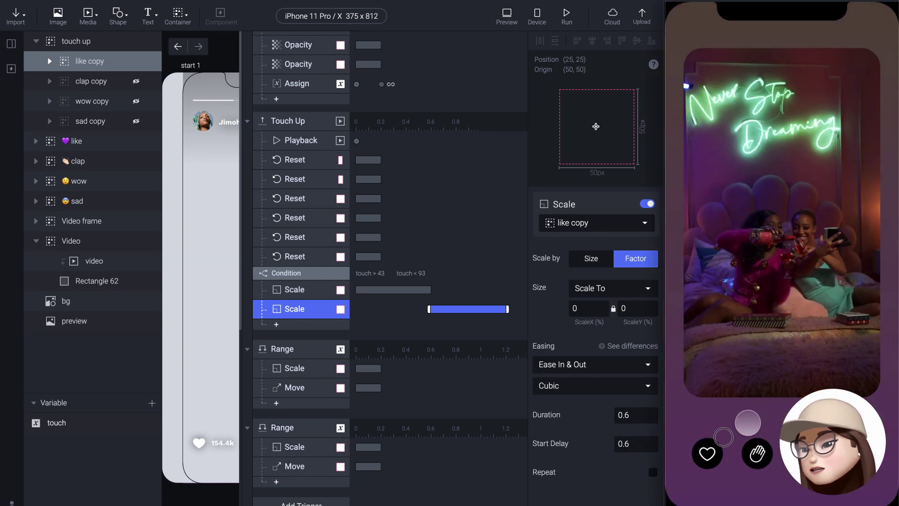
click(698, 423)
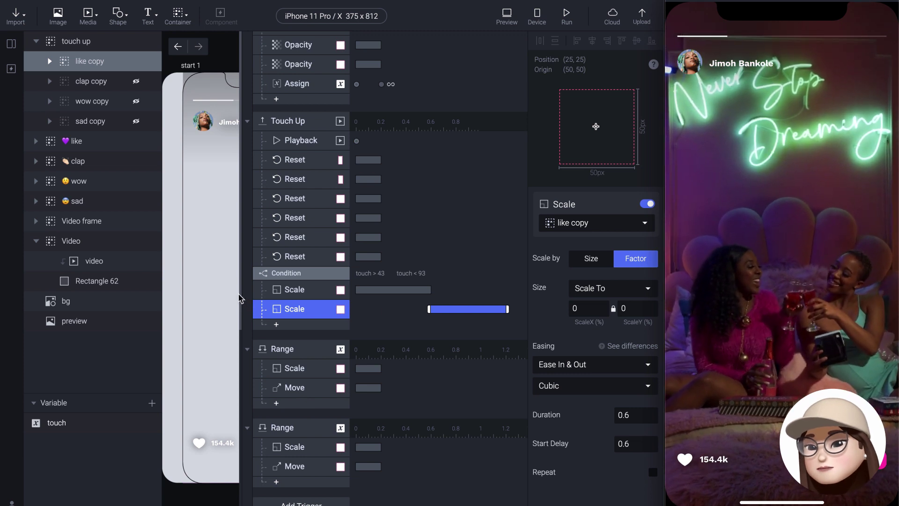
drag(239, 283, 367, 283)
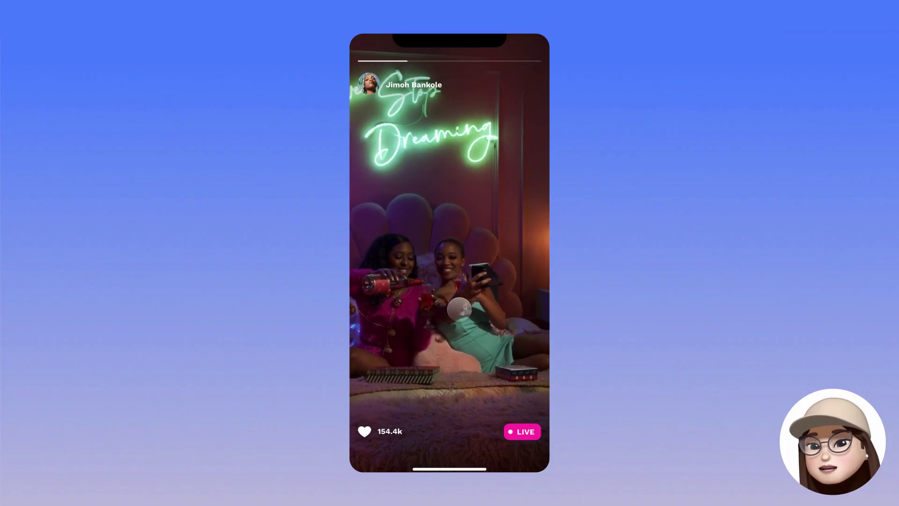
In the full-screen prototype, hold the video and try the heart, clap and wow reactions in turn.
click(458, 309)
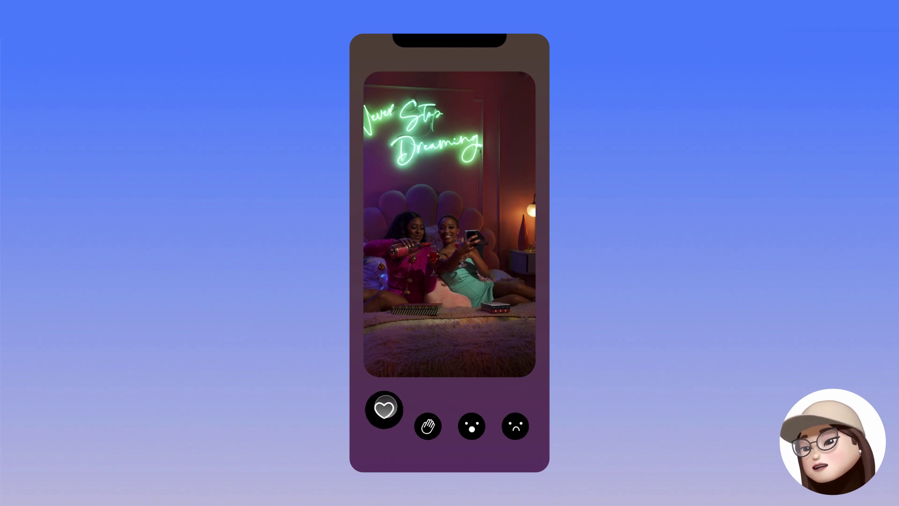
click(384, 409)
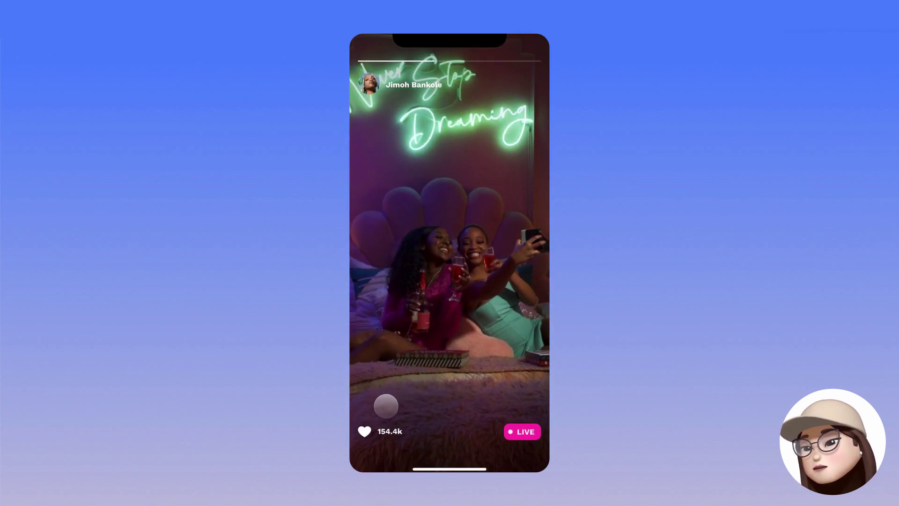
click(409, 372)
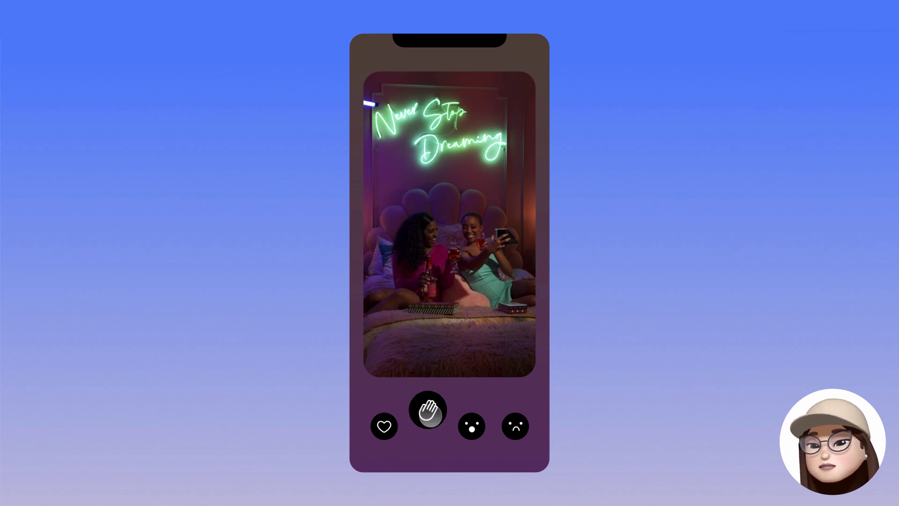
click(430, 415)
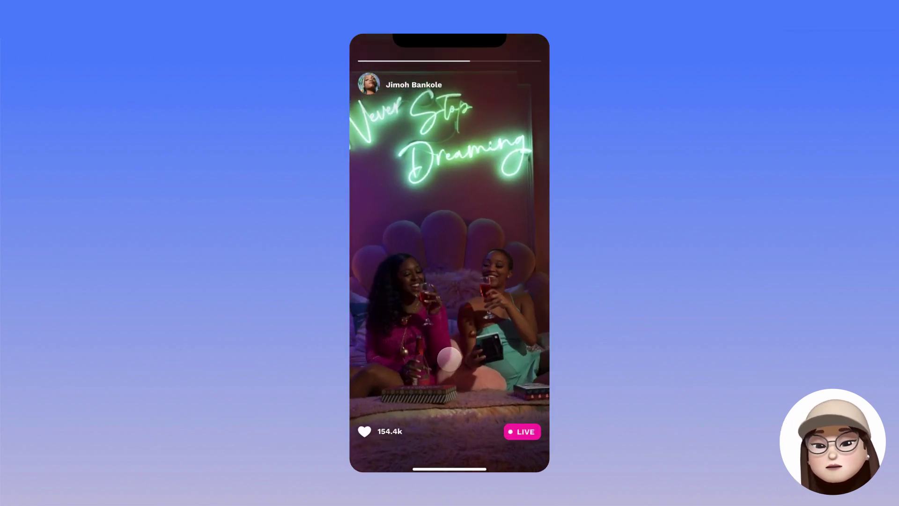
click(449, 358)
click(472, 412)
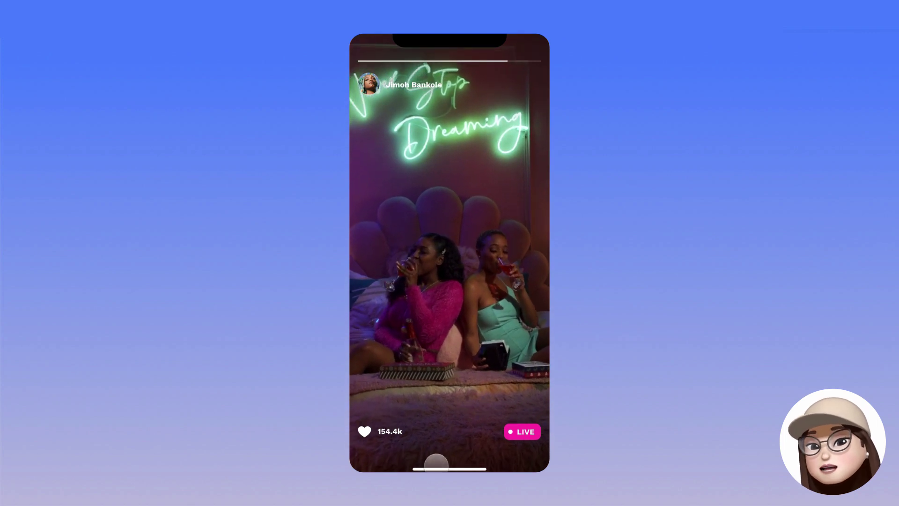
click(459, 309)
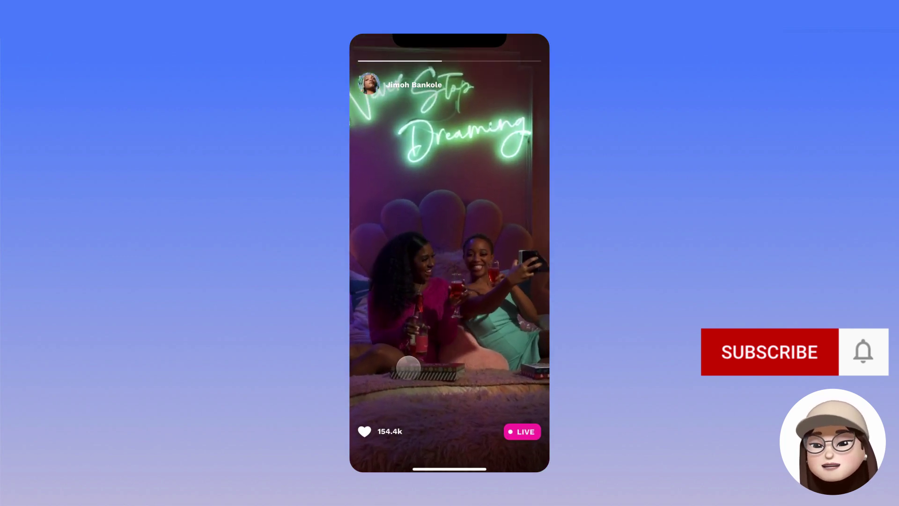
click(410, 370)
click(429, 412)
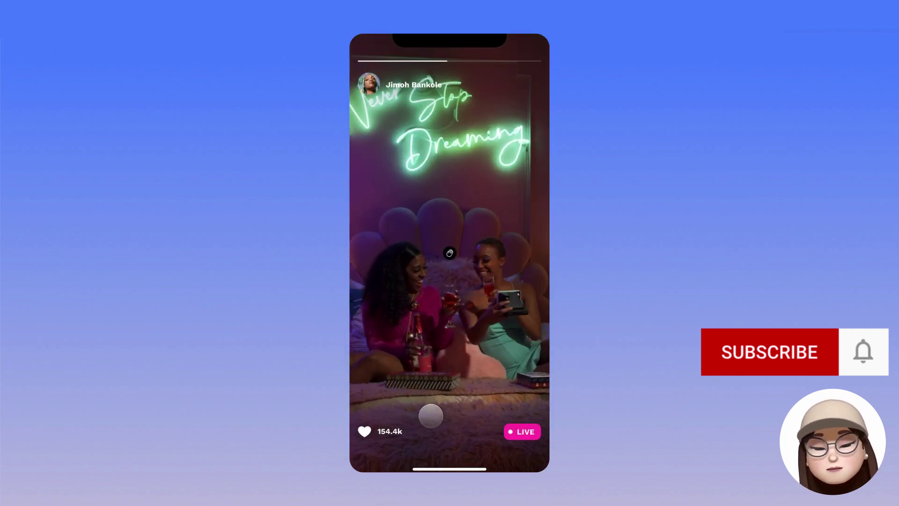
click(450, 358)
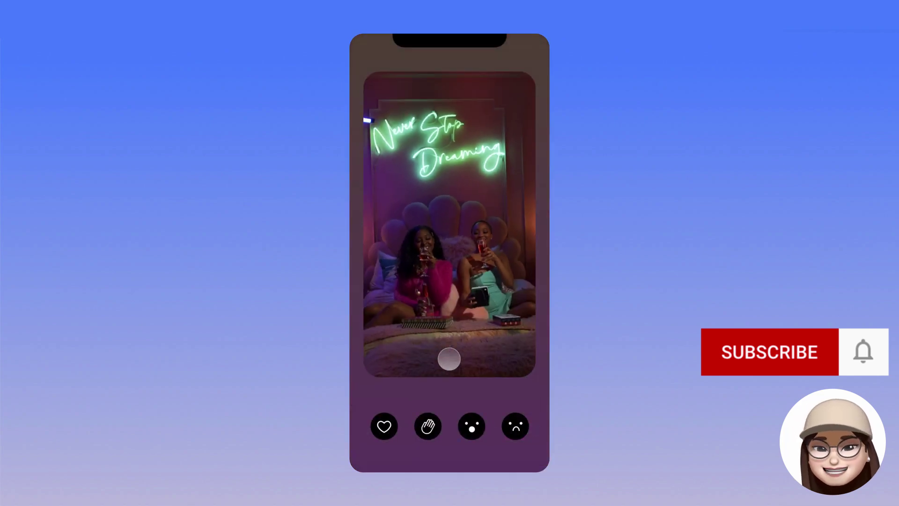